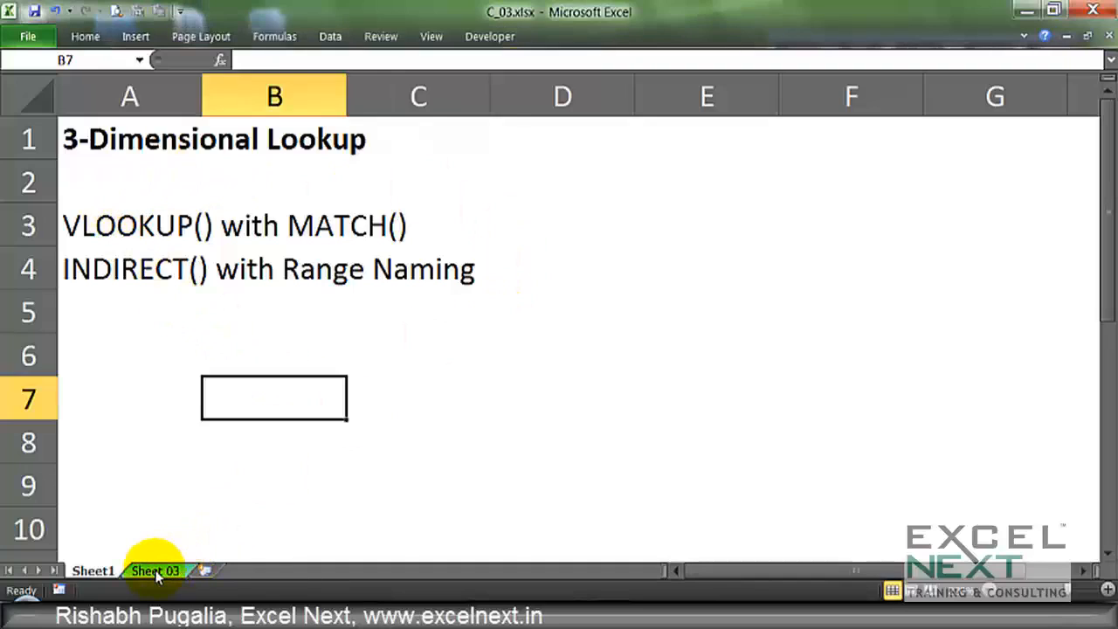
# Open Sheet 03 and examine the employee table's Name, Salary, Division, Region and Rating columns
pyautogui.click(156, 570)
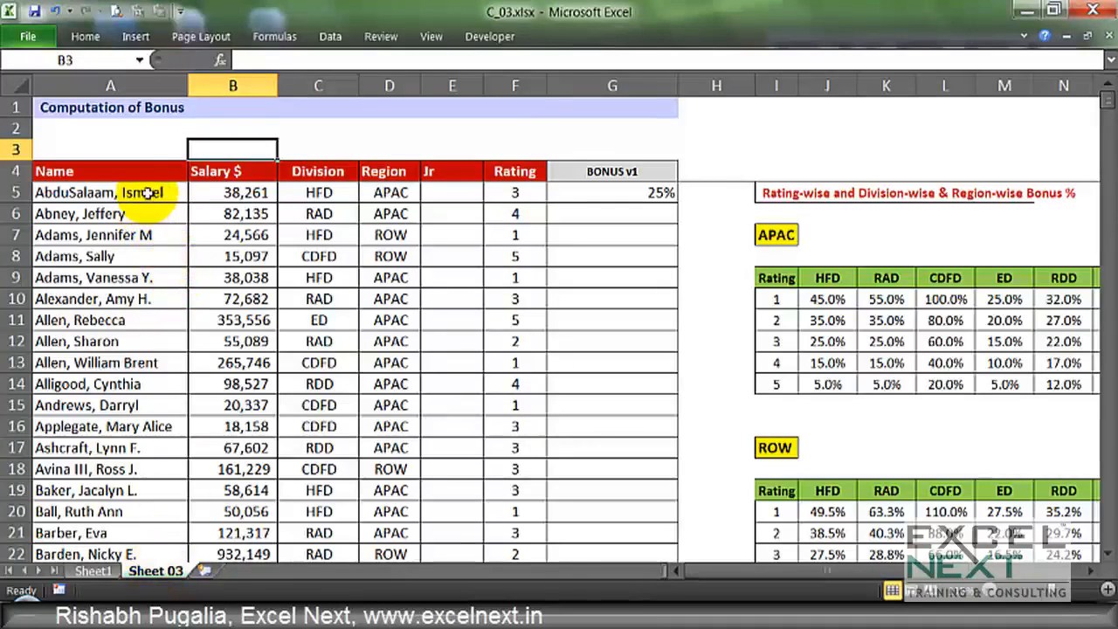
pyautogui.moveTo(140, 189); pyautogui.dragTo(144, 489)
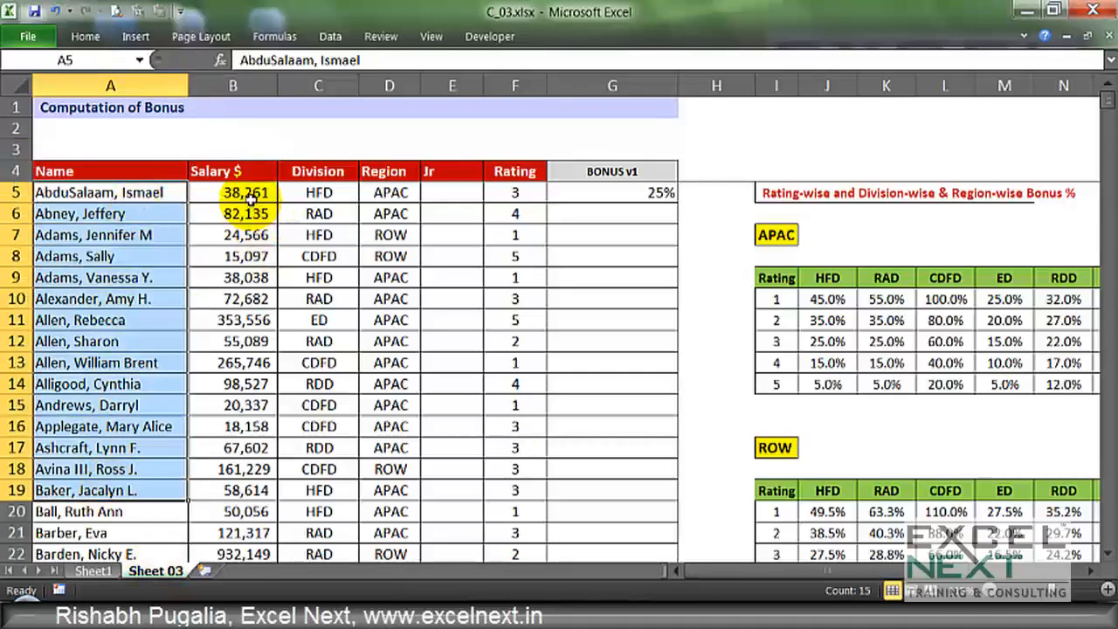
pyautogui.moveTo(250, 194); pyautogui.dragTo(253, 490)
pyautogui.moveTo(317, 190); pyautogui.dragTo(320, 459)
pyautogui.click(398, 192)
pyautogui.moveTo(398, 193); pyautogui.dragTo(410, 300)
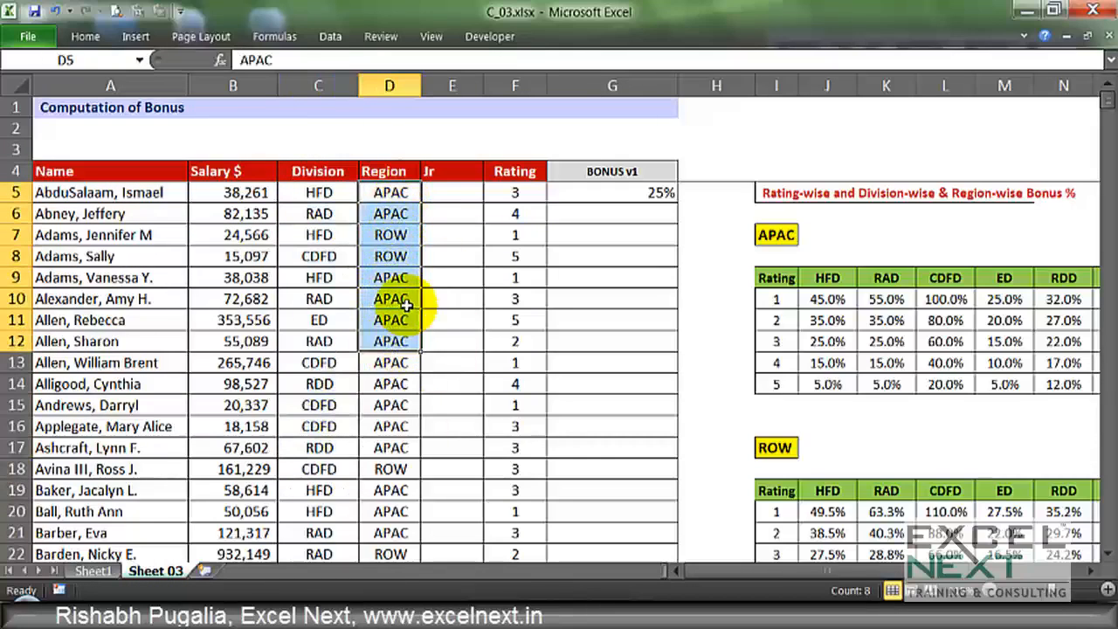
pyautogui.click(418, 278)
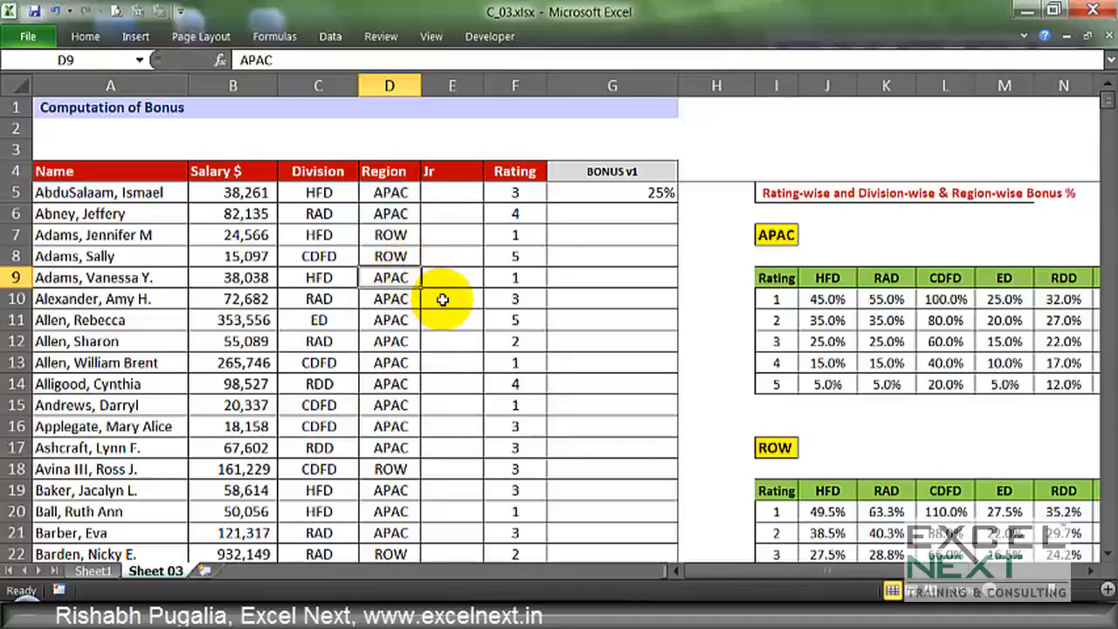
pyautogui.click(407, 260)
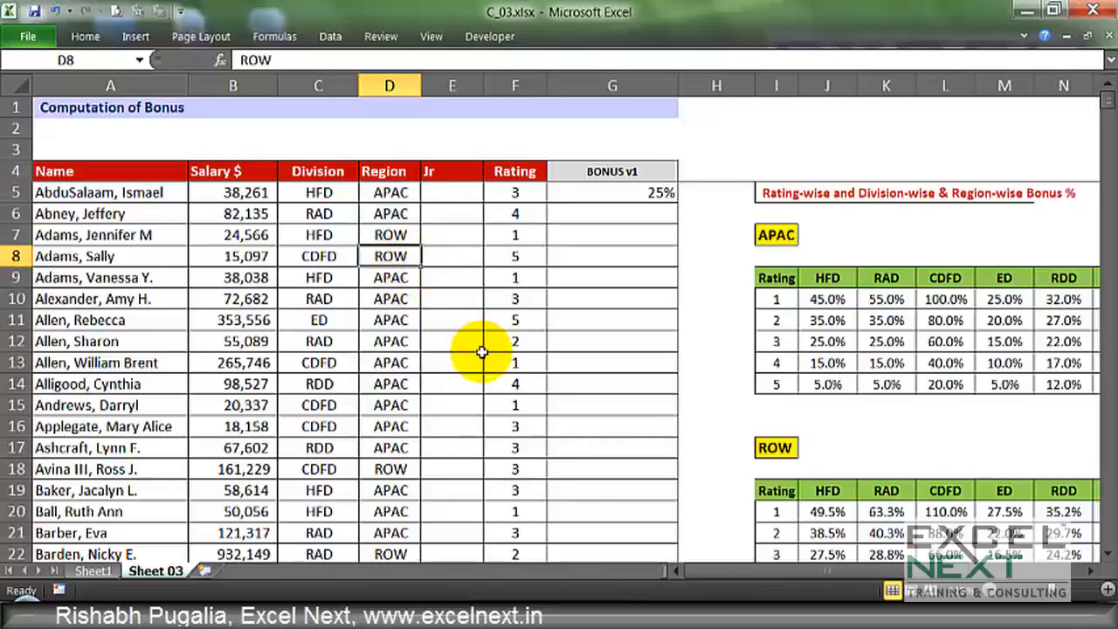
pyautogui.click(519, 238)
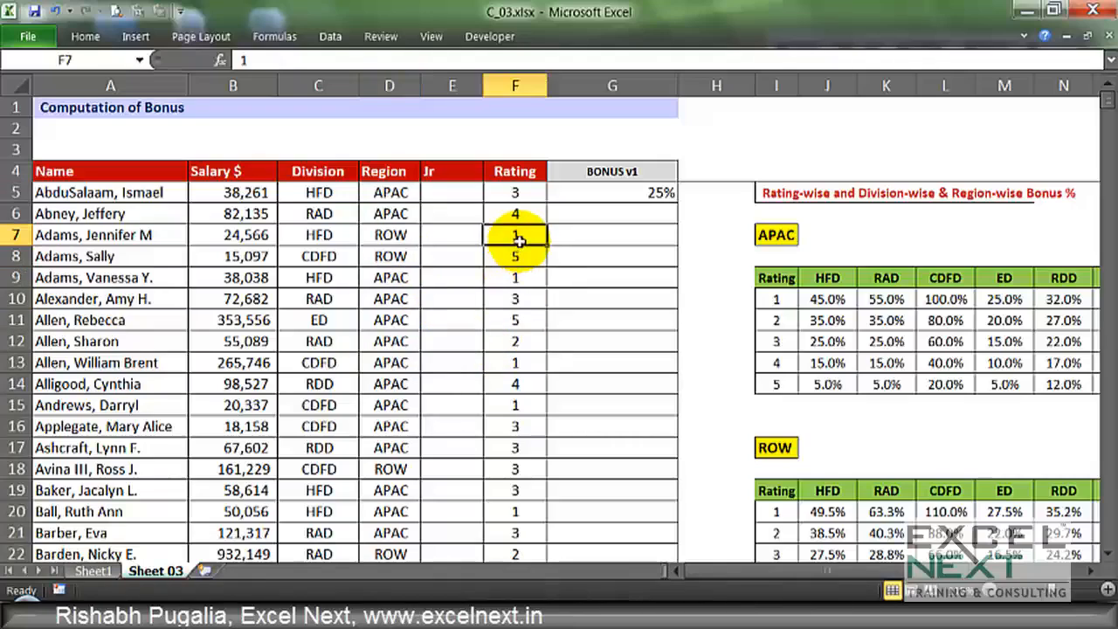
pyautogui.click(526, 257)
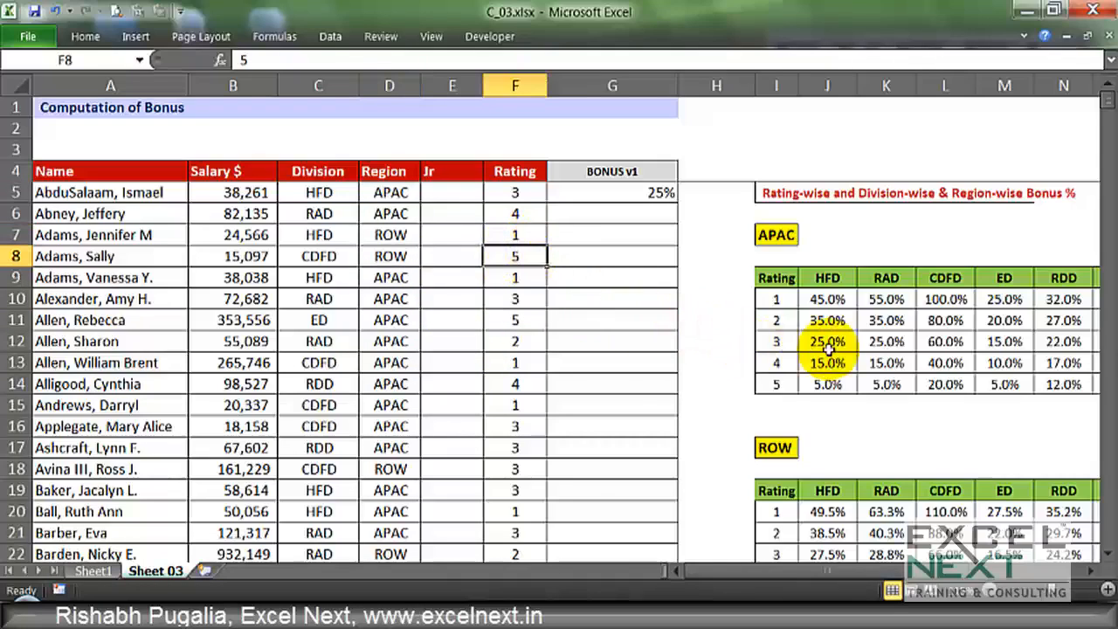
# Examine the rating rows, division headers and region labels of the APAC and ROW bonus tables
pyautogui.moveTo(791, 277); pyautogui.dragTo(776, 384)
pyautogui.moveTo(766, 279); pyautogui.dragTo(1024, 278)
pyautogui.click(782, 230)
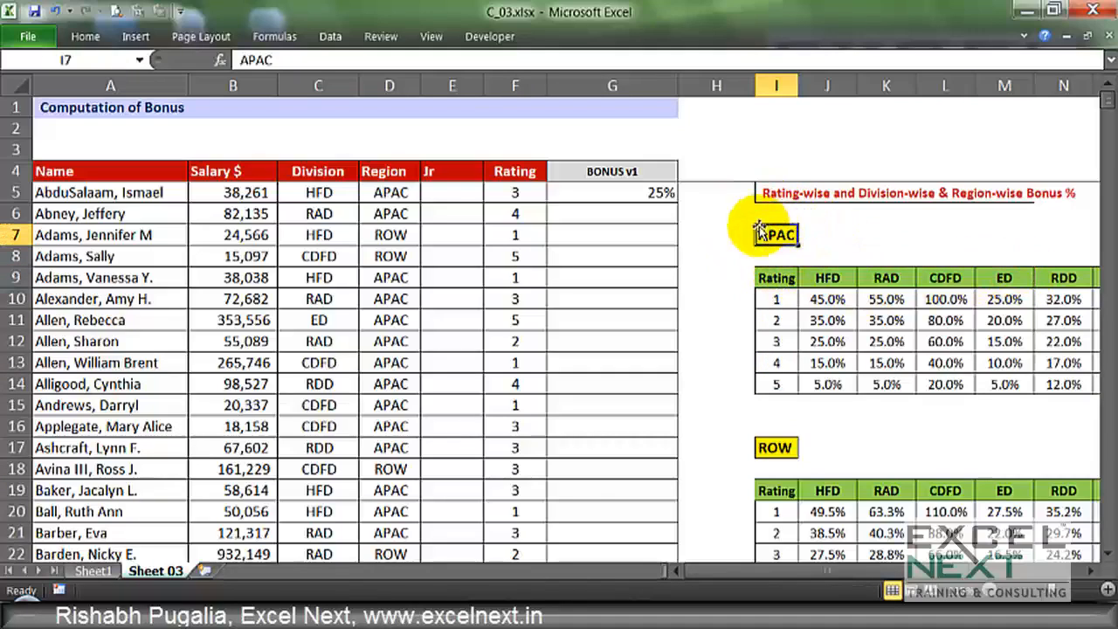
pyautogui.click(775, 448)
pyautogui.click(826, 321)
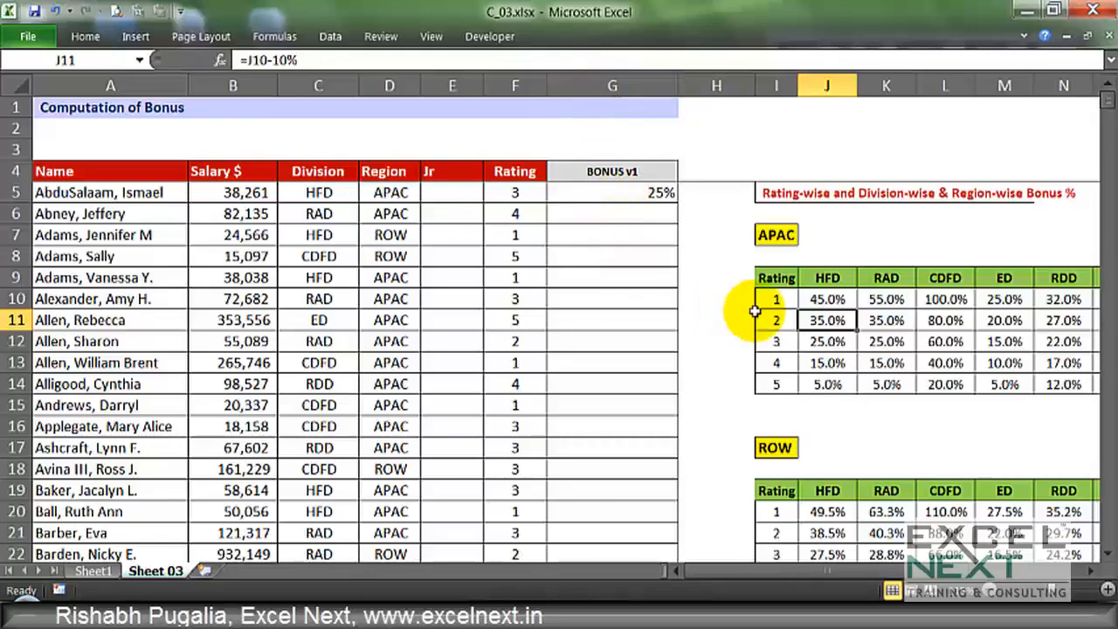
pyautogui.moveTo(764, 287); pyautogui.dragTo(772, 385)
pyautogui.moveTo(826, 278); pyautogui.dragTo(948, 279)
pyautogui.click(777, 234)
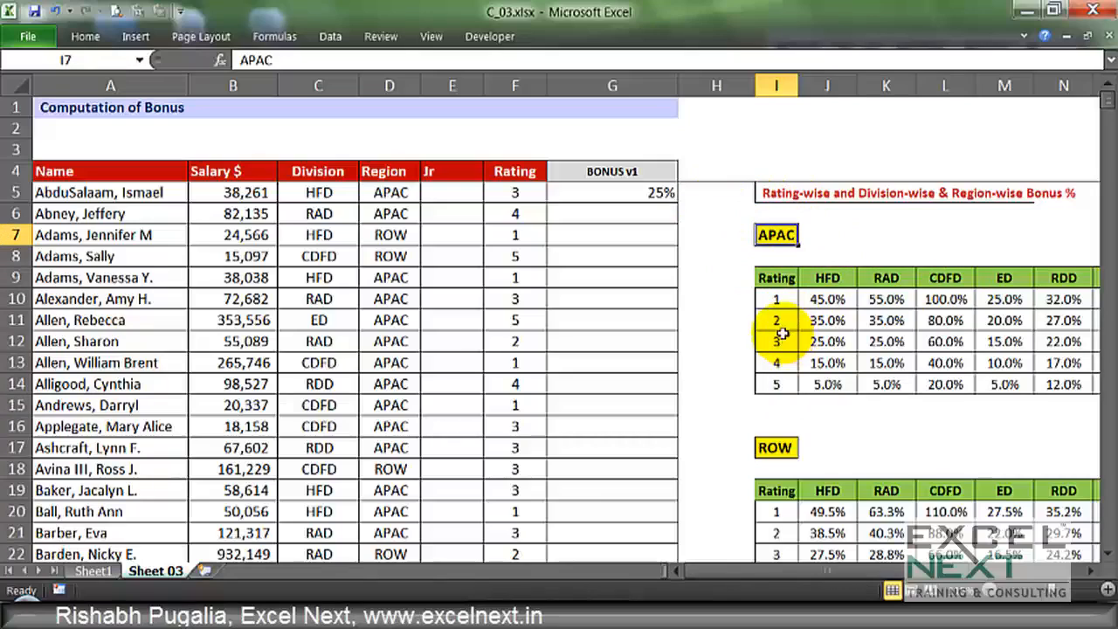
# Inspect the nested IF formula in cell G5 of the BONUS v1 column without changing it
pyautogui.click(650, 194)
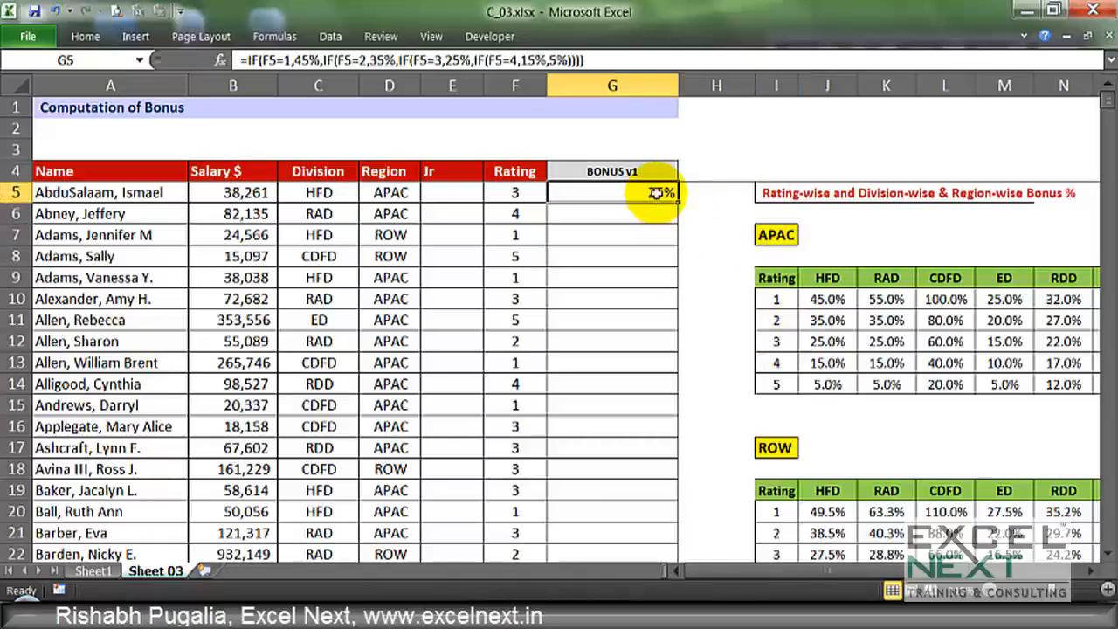
pyautogui.doubleClick(652, 190)
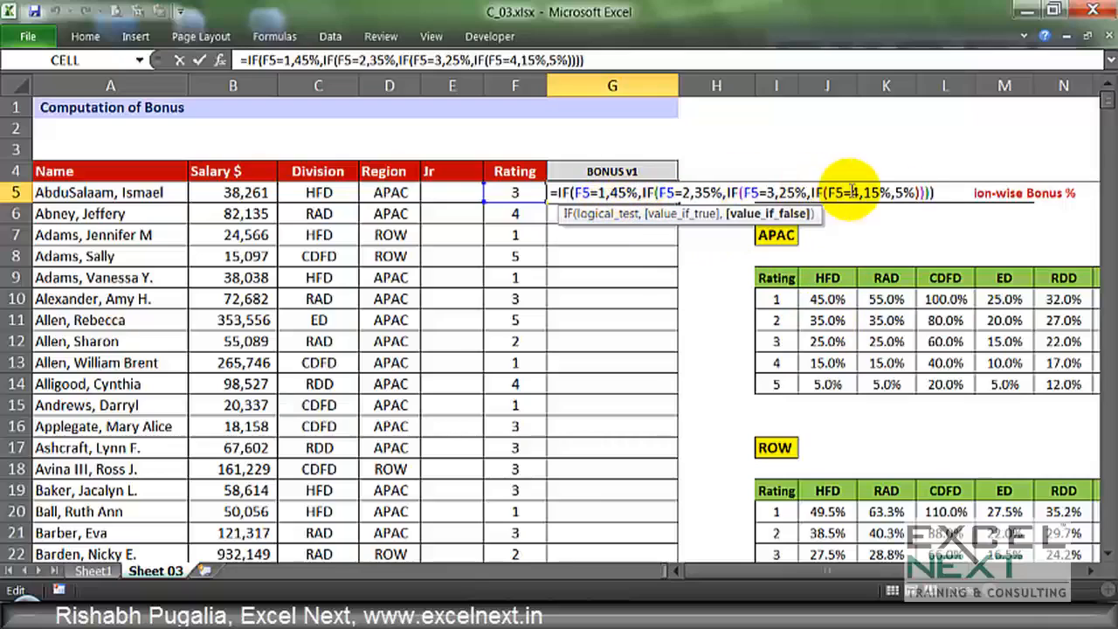
pyautogui.moveTo(940, 193); pyautogui.dragTo(566, 193)
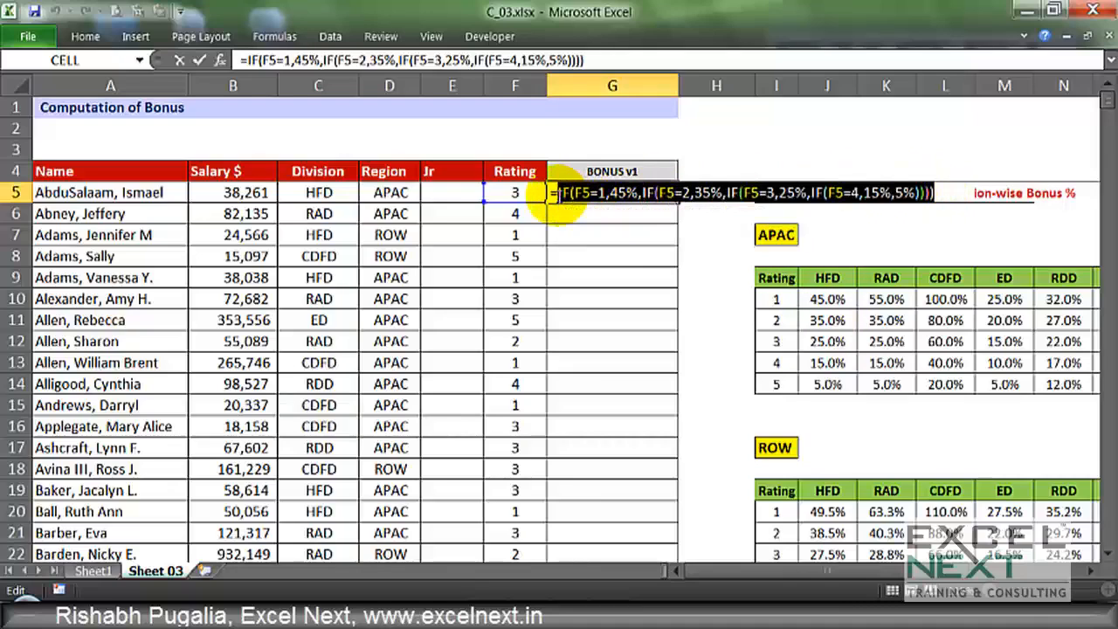
pyautogui.press('Escape')
# Review the full extent of the bonus percentages across all divisions in the APAC and ROW tables
pyautogui.moveTo(828, 299); pyautogui.dragTo(824, 376)
pyautogui.scroll(-2, 826, 367)
pyautogui.scroll(2, 826, 365)
pyautogui.scroll(-3, 827, 364)
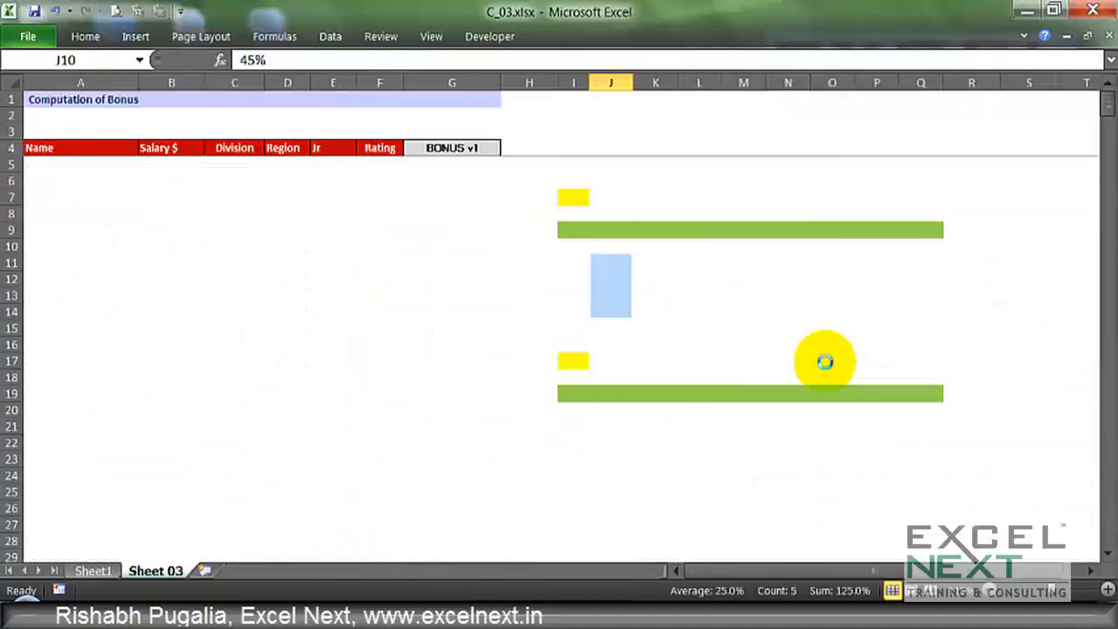
pyautogui.moveTo(518, 192); pyautogui.dragTo(748, 273)
pyautogui.scroll(5, 748, 273)
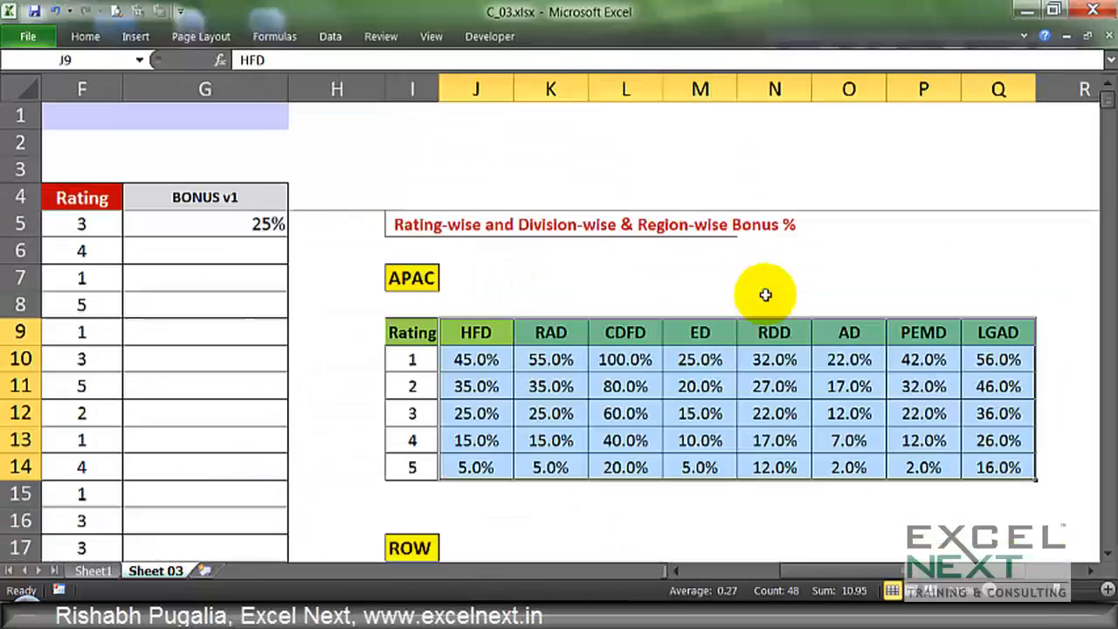
pyautogui.scroll(-3, 774, 289)
pyautogui.moveTo(439, 351); pyautogui.dragTo(1061, 492)
pyautogui.scroll(3, 886, 475)
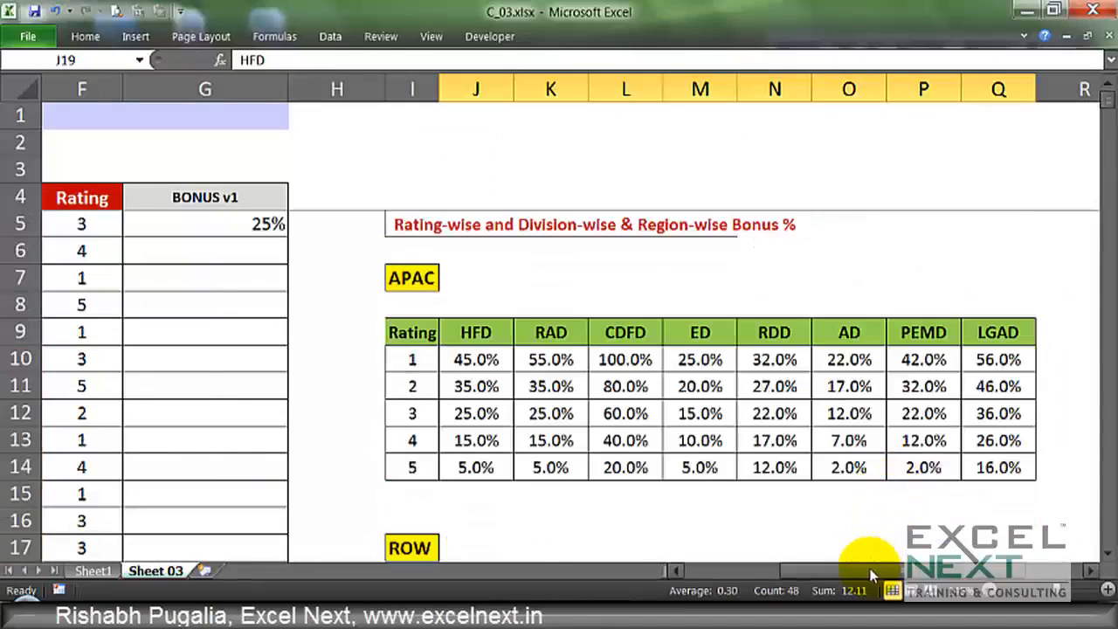
pyautogui.hscroll(-3, 786, 550)
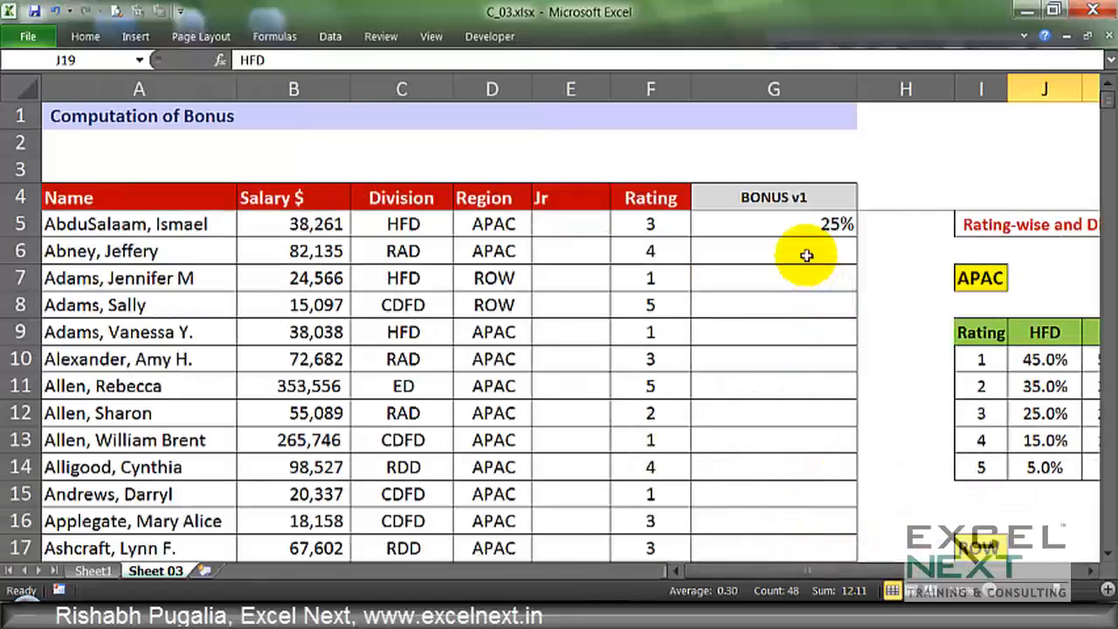
# Clear the existing nested IF formula from cell G5 in the BONUS v1 column
pyautogui.click(798, 223)
pyautogui.press('Delete')
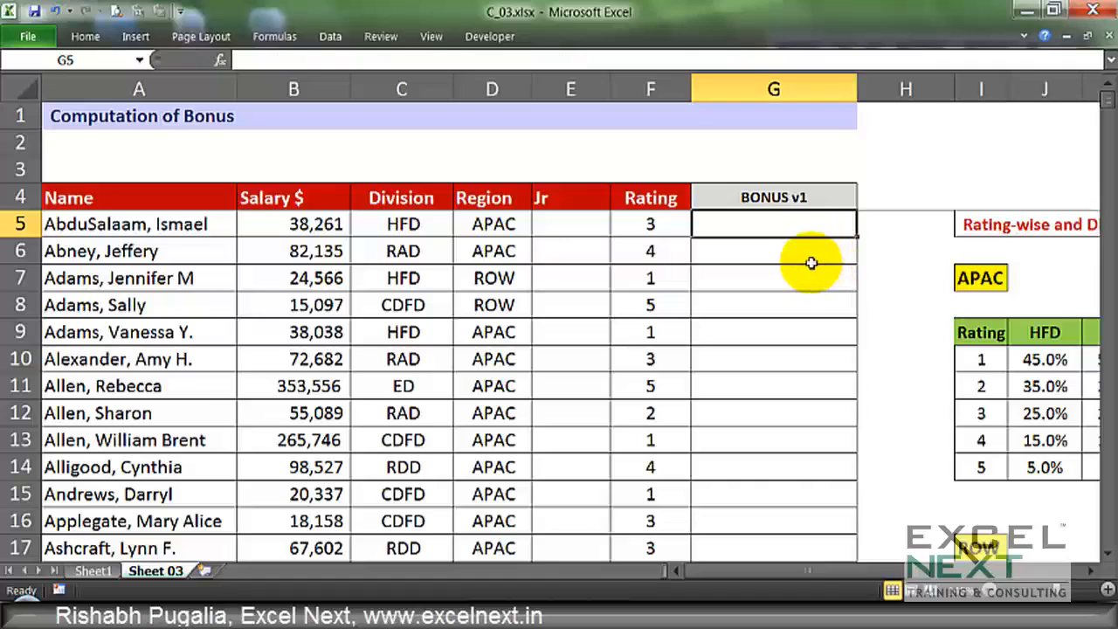
pyautogui.click(812, 254)
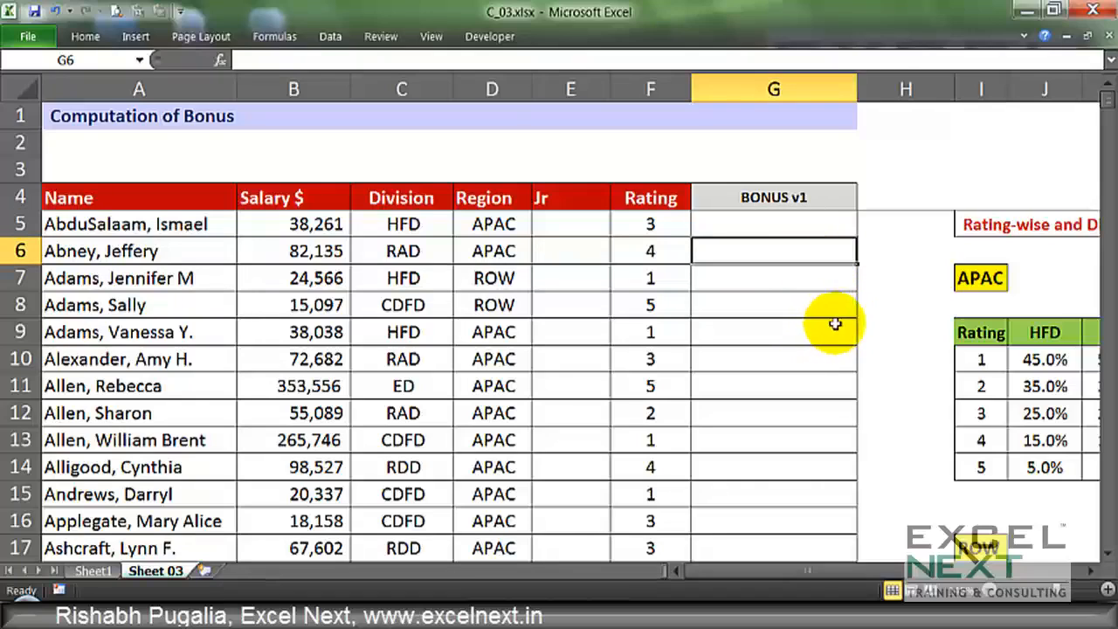
# Compare the first employee's rating in F5 with the APAC table's Rating column, percentages and division headers
pyautogui.click(751, 224)
pyautogui.click(626, 214)
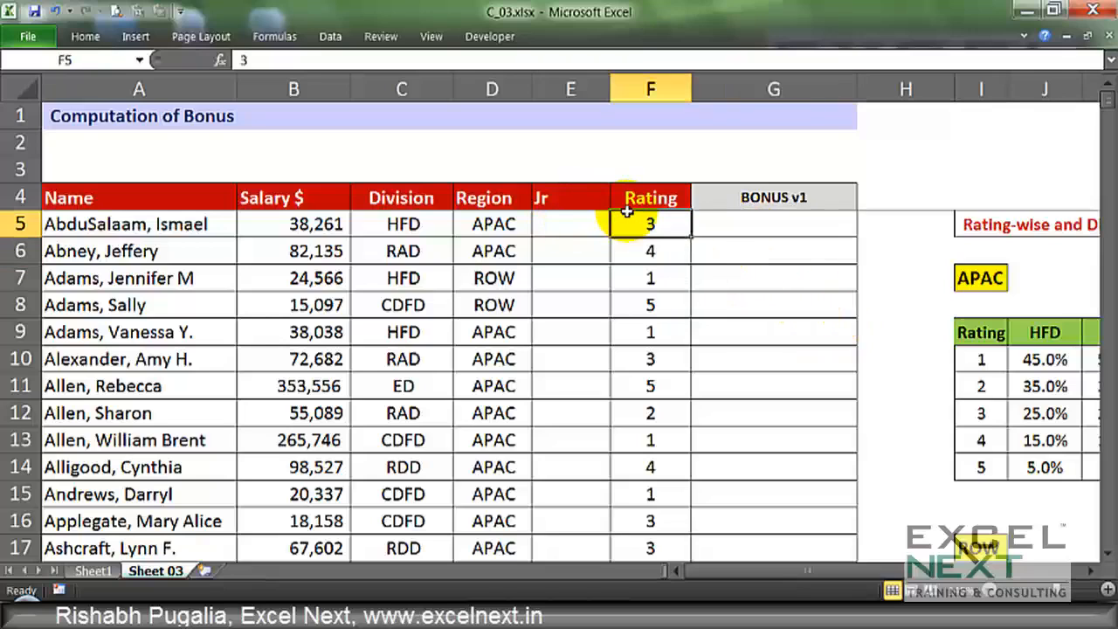
pyautogui.press('Right')
pyautogui.press('Right')
pyautogui.press('Right')
pyautogui.press('Right')
pyautogui.press('Right')
pyautogui.press('Right')
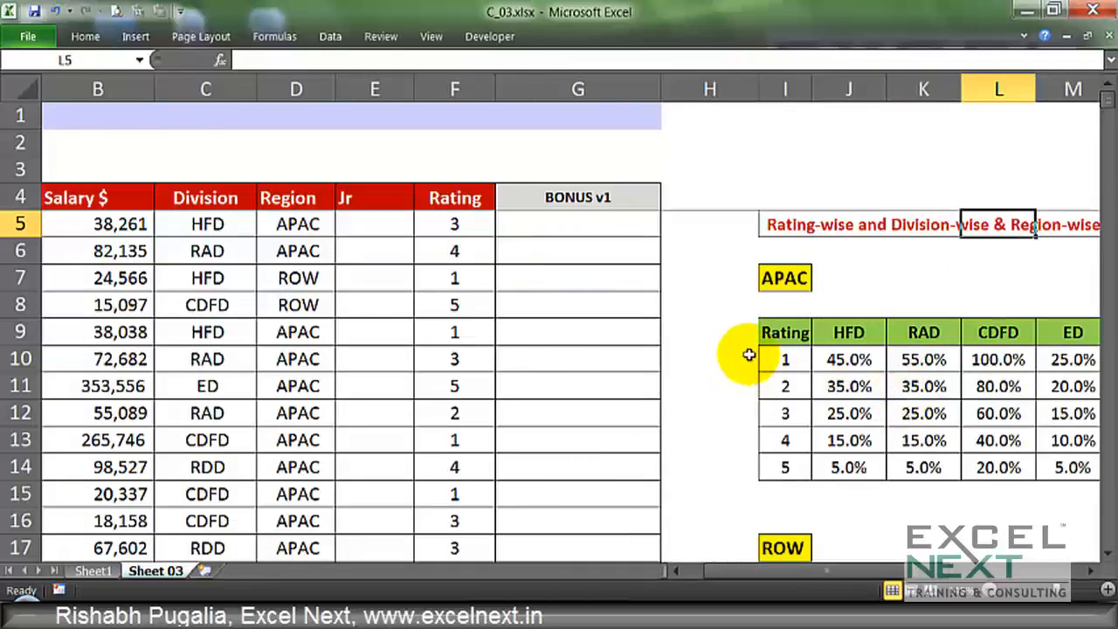
pyautogui.moveTo(783, 332); pyautogui.dragTo(854, 466)
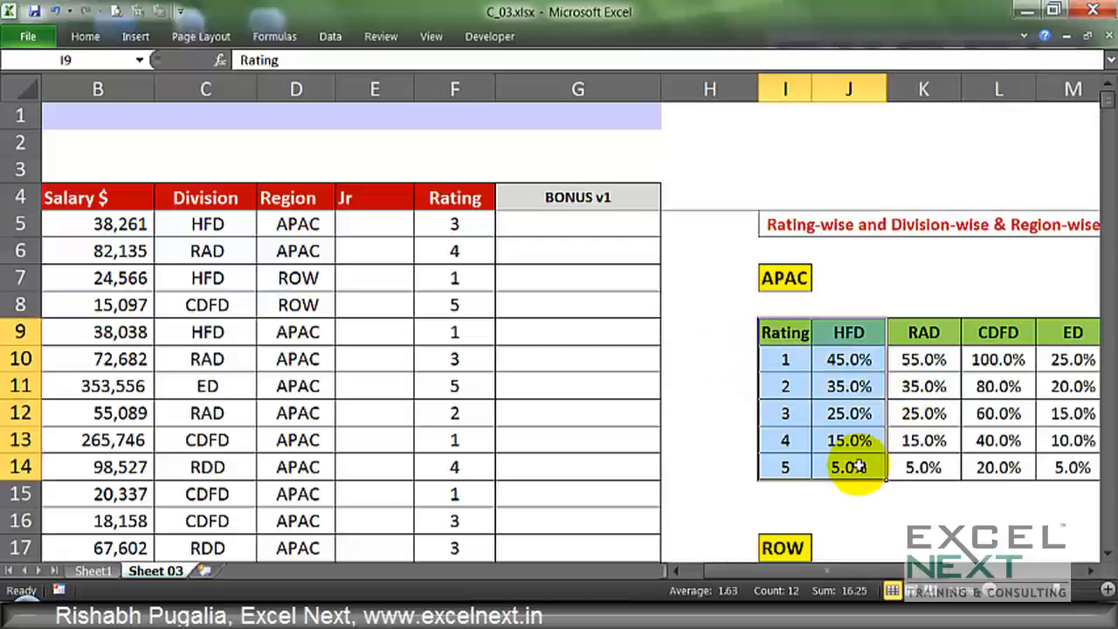
pyautogui.click(849, 360)
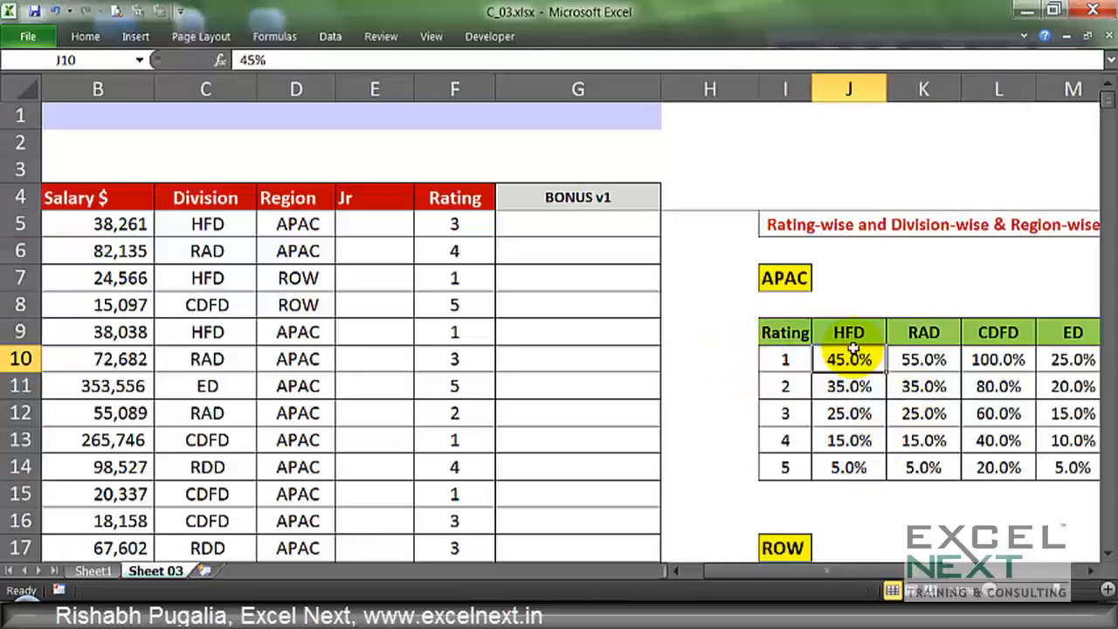
pyautogui.click(923, 331)
pyautogui.click(1005, 354)
pyautogui.click(1073, 385)
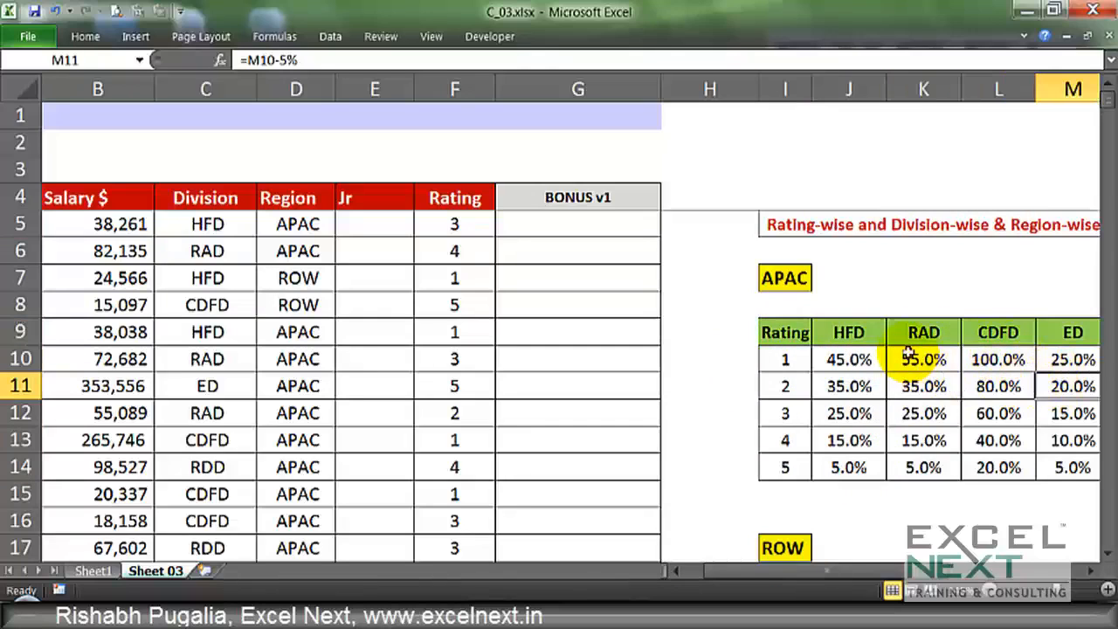
pyautogui.moveTo(784, 332); pyautogui.dragTo(977, 335)
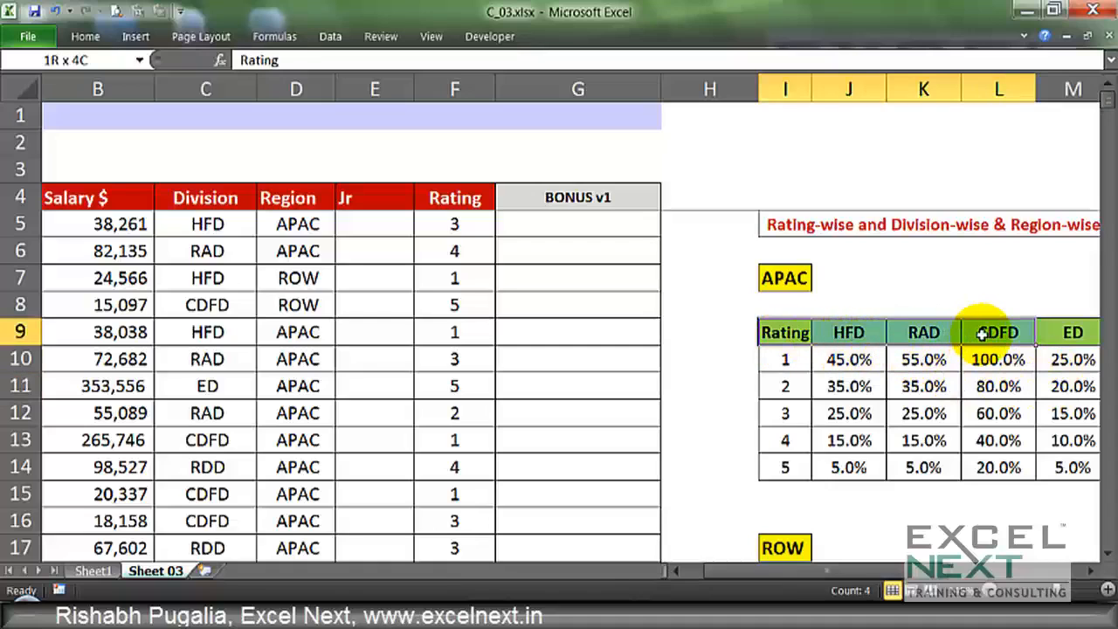
pyautogui.keyDown('ctrl'); pyautogui.scroll(-2, 559, 314); pyautogui.keyUp('ctrl')
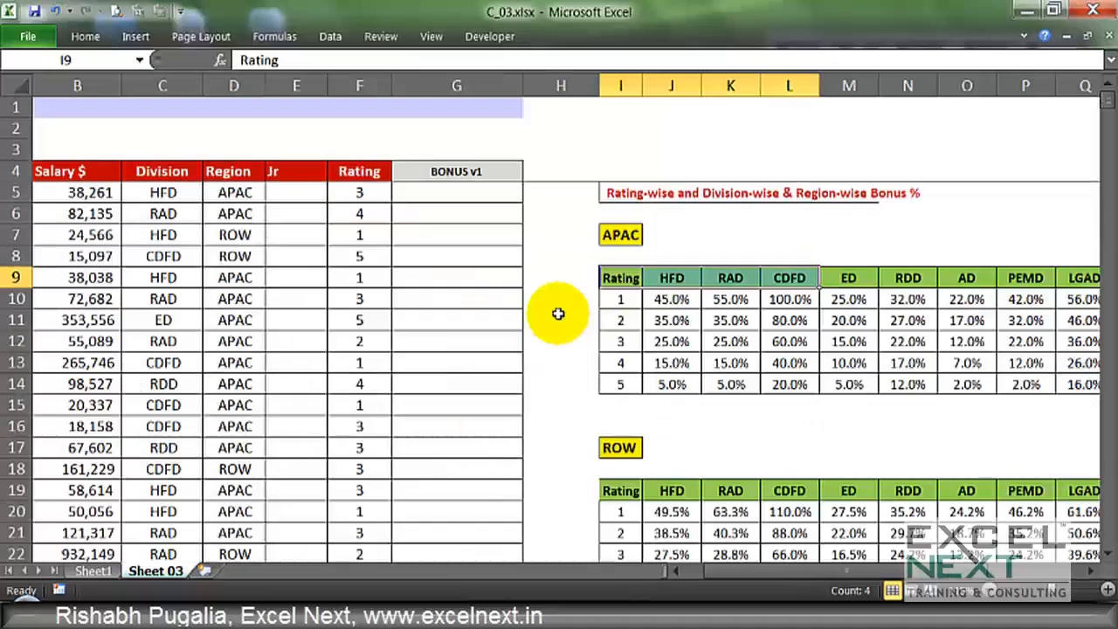
# Trace the APAC entry in D5 and the ROW entry in D7 to their matching regional bonus tables
pyautogui.click(425, 194)
pyautogui.click(226, 192)
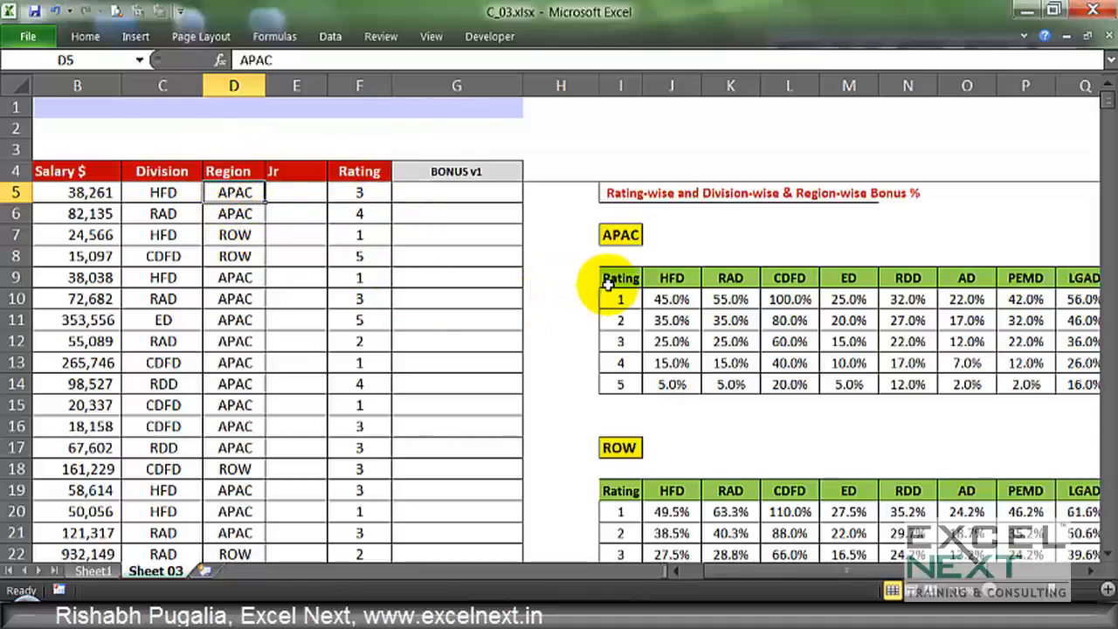
pyautogui.moveTo(612, 279); pyautogui.dragTo(1015, 380)
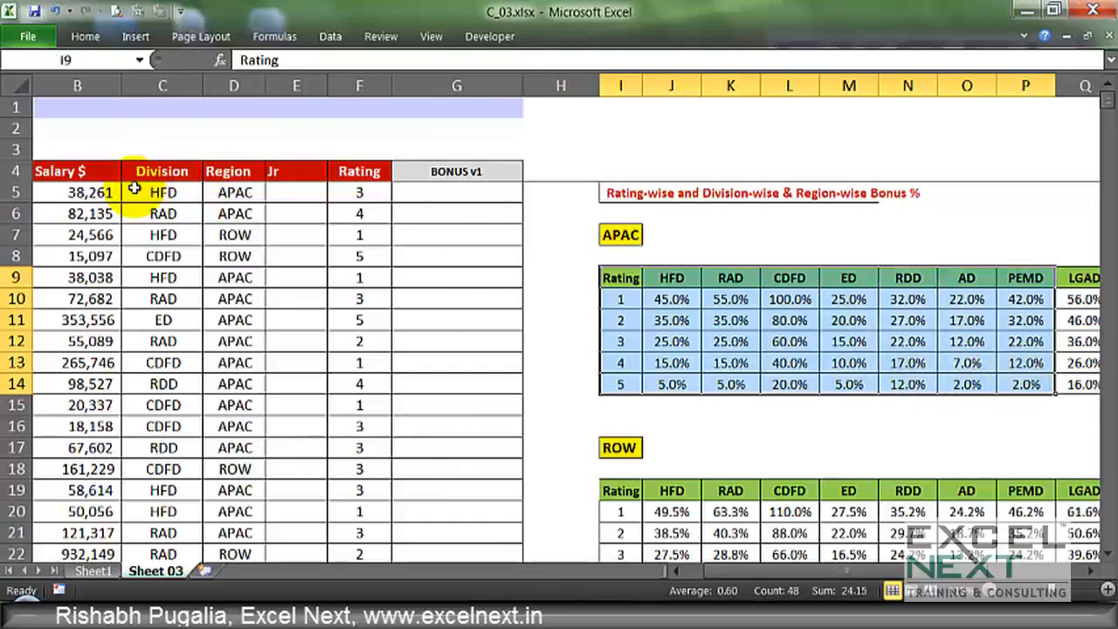
pyautogui.click(234, 236)
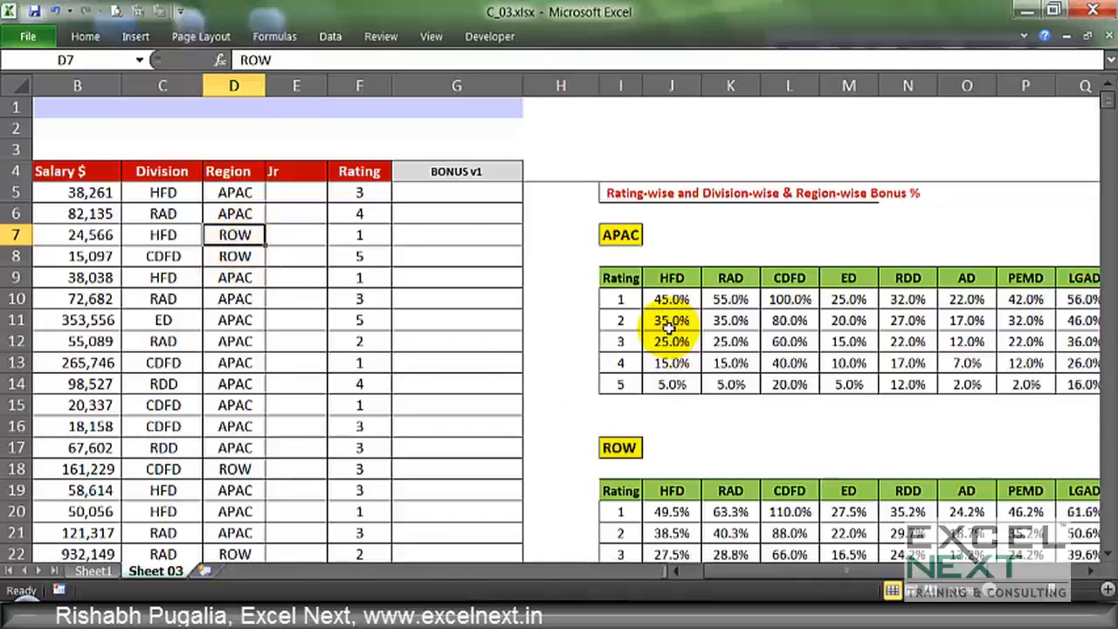
pyautogui.scroll(-2, 667, 328)
pyautogui.moveTo(622, 362); pyautogui.dragTo(1027, 467)
pyautogui.scroll(2, 617, 386)
pyautogui.click(618, 297)
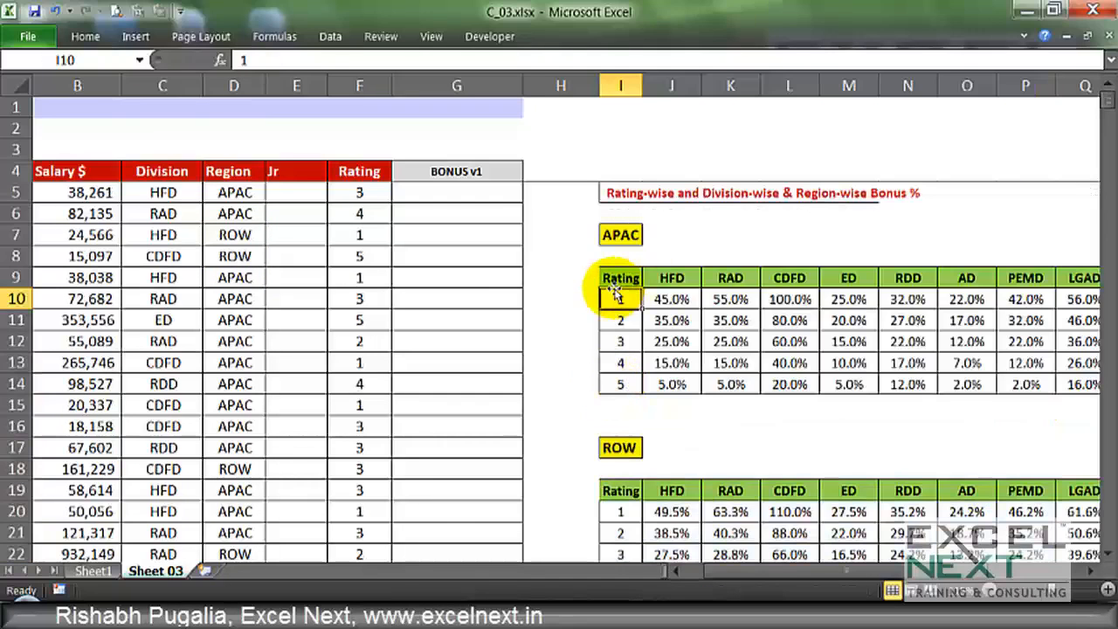
# Name the complete APAC bonus table, I9:Q14 including its headers, as apac
pyautogui.scroll(-1, 636, 300)
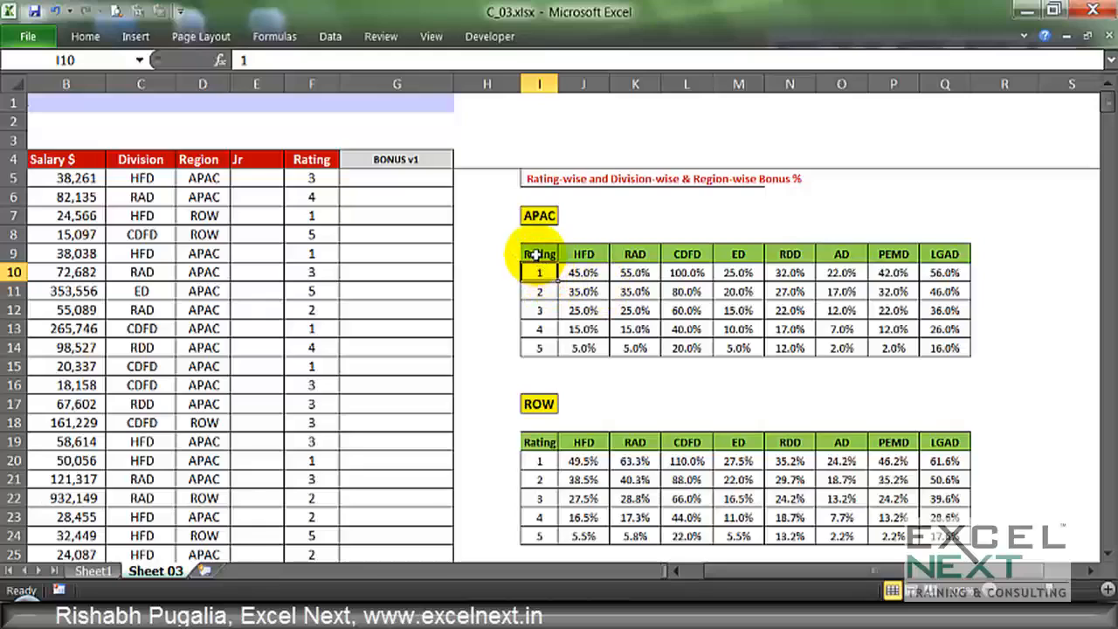
pyautogui.moveTo(535, 254); pyautogui.dragTo(939, 345)
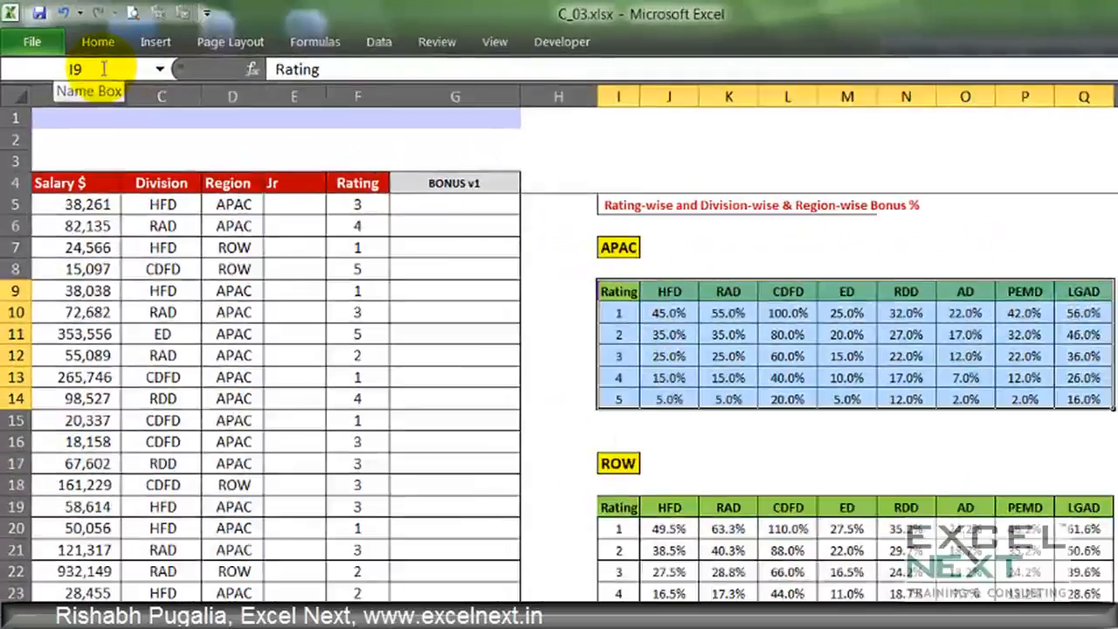
pyautogui.click(87, 60)
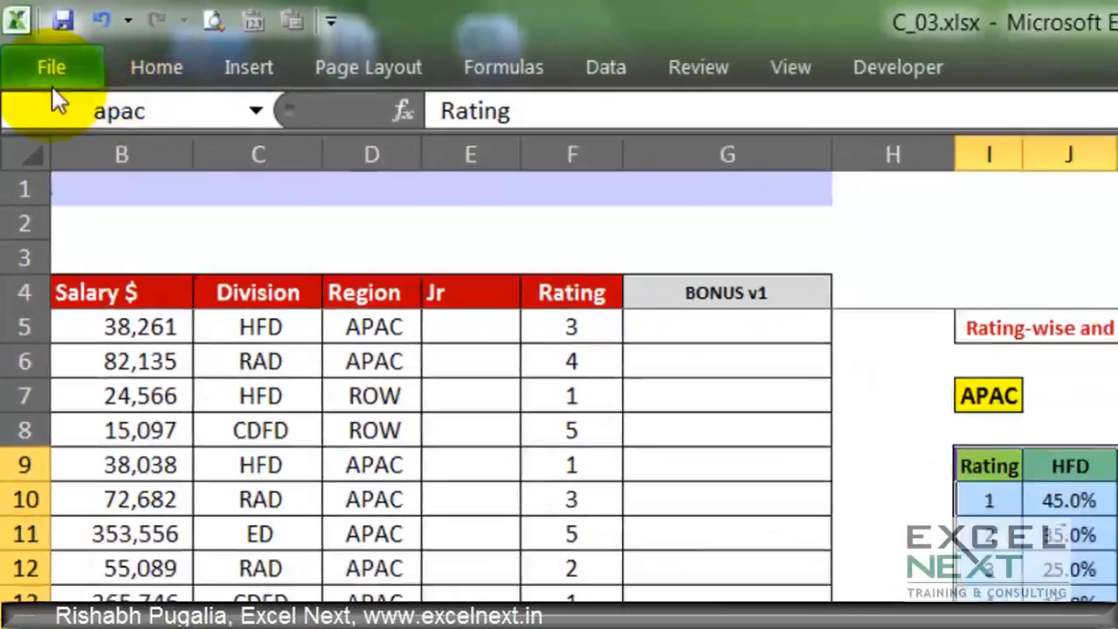
# Move away from the table and jump back to the named range apac to check which cells it covers
pyautogui.click(352, 486)
pyautogui.click(345, 149)
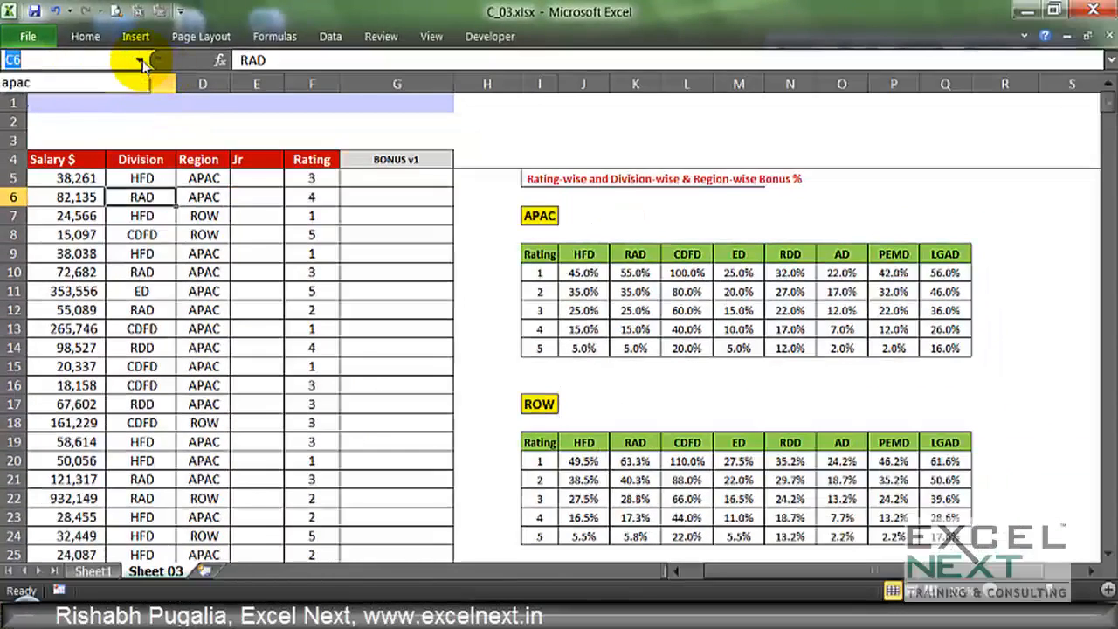
pyautogui.click(52, 78)
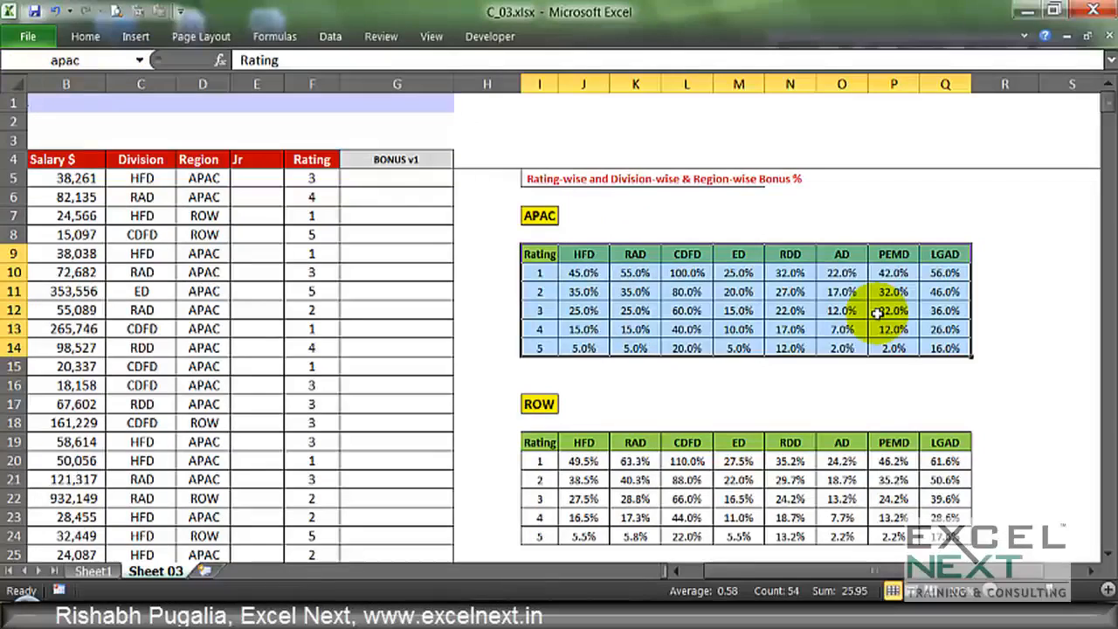
# Name the APAC header row I9:Q9 as apach and the complete ROW bonus table I19:Q24 as row
pyautogui.moveTo(530, 253); pyautogui.dragTo(944, 245)
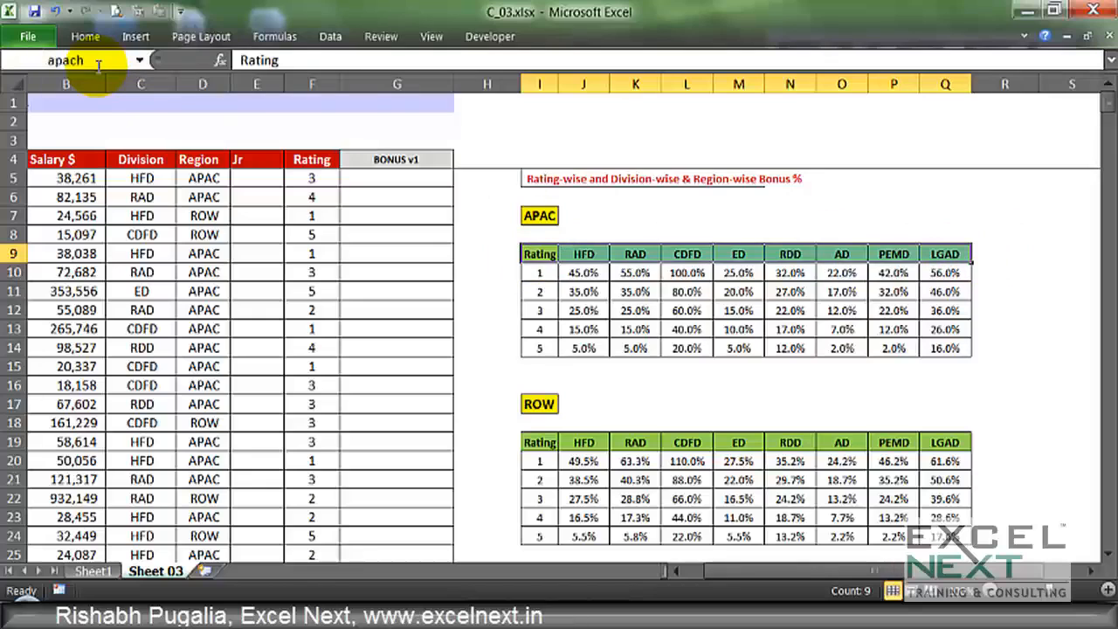
pyautogui.scroll(-2, 490, 332)
pyautogui.moveTo(539, 330); pyautogui.dragTo(945, 422)
pyautogui.click(100, 60)
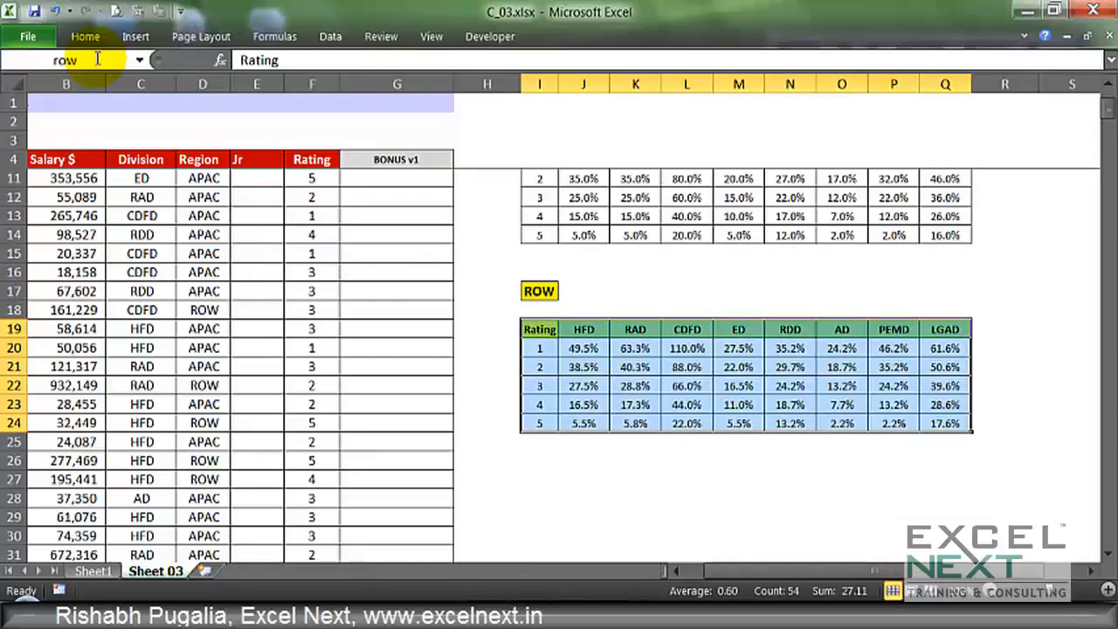
pyautogui.press('Return')
# Name the header row of the ROW bonus table, I19:Q19, as rowh
pyautogui.click(616, 331)
pyautogui.moveTo(539, 348); pyautogui.dragTo(944, 332)
pyautogui.click(97, 59)
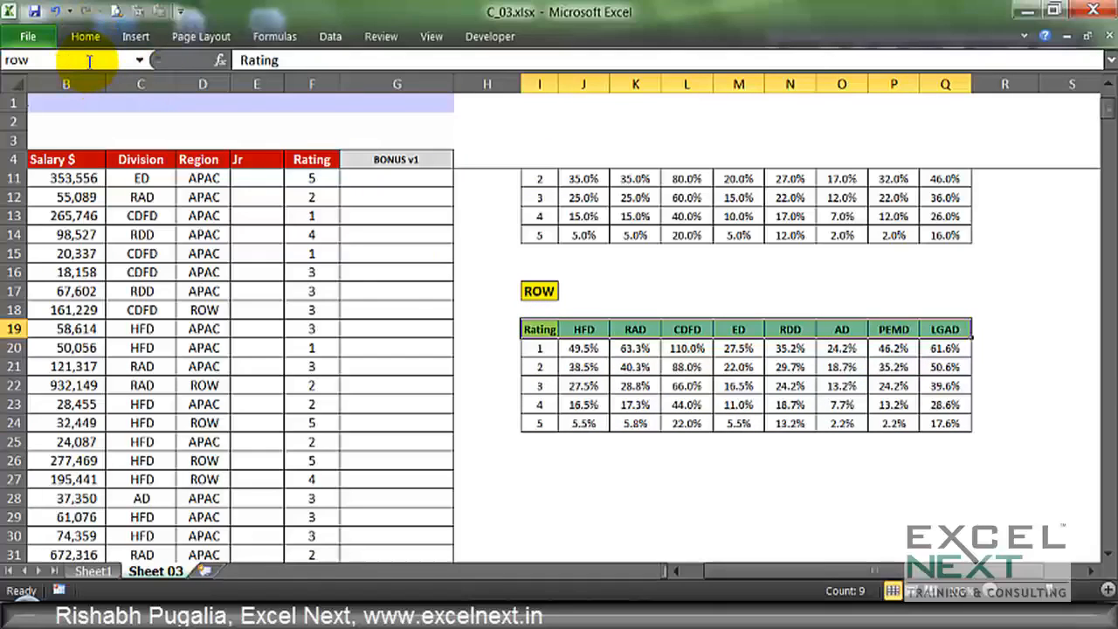
pyautogui.scroll(2, 195, 186)
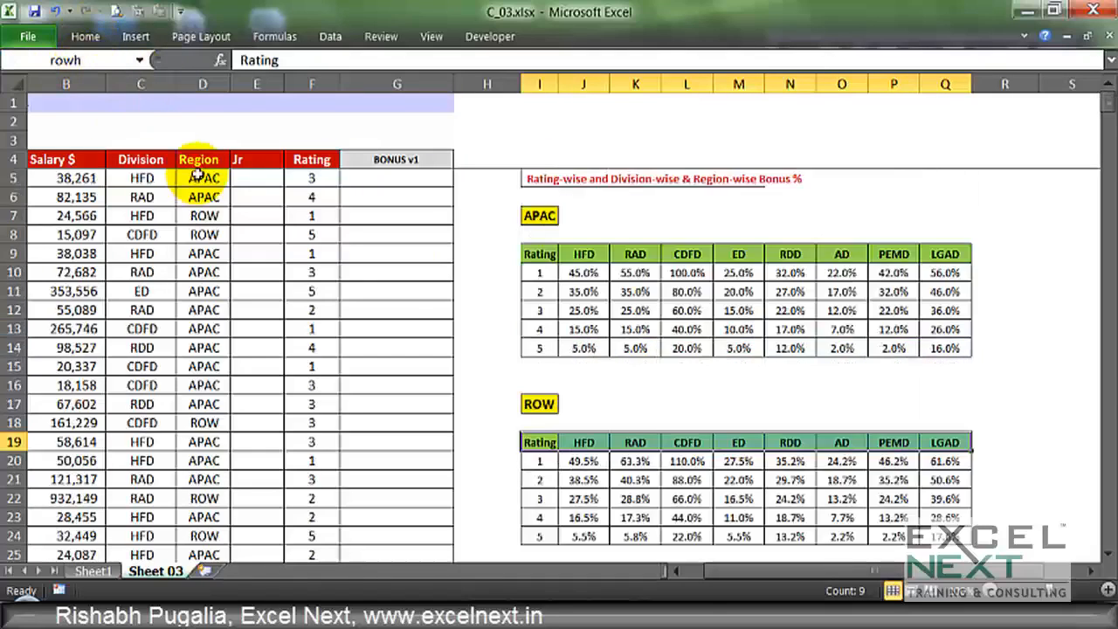
# Review the defined range names apac, apach, row and rowh, and jump to rowh
pyautogui.click(140, 60)
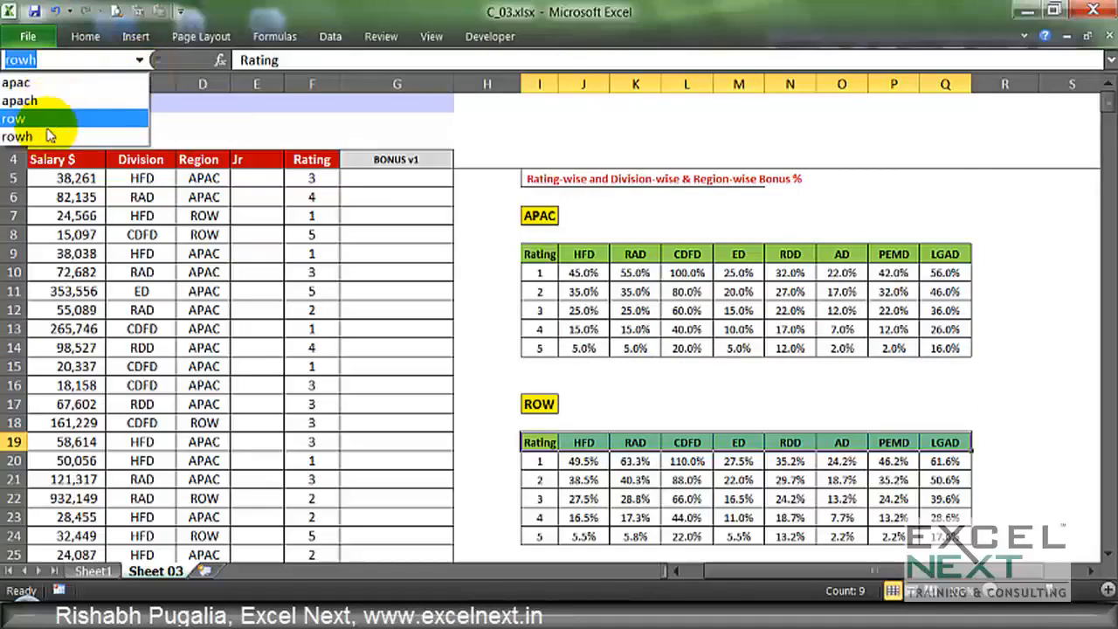
pyautogui.click(139, 60)
pyautogui.click(139, 61)
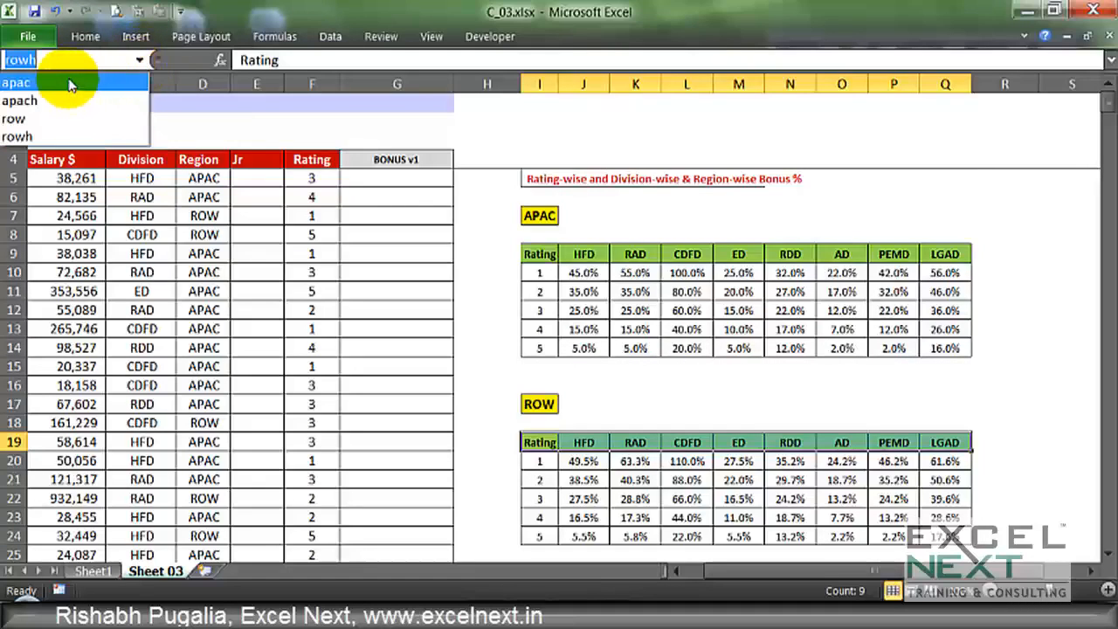
pyautogui.click(54, 136)
# Start a VLOOKUP formula in G5 with F5 as the lookup value and the named range apac as the table array
pyautogui.click(392, 182)
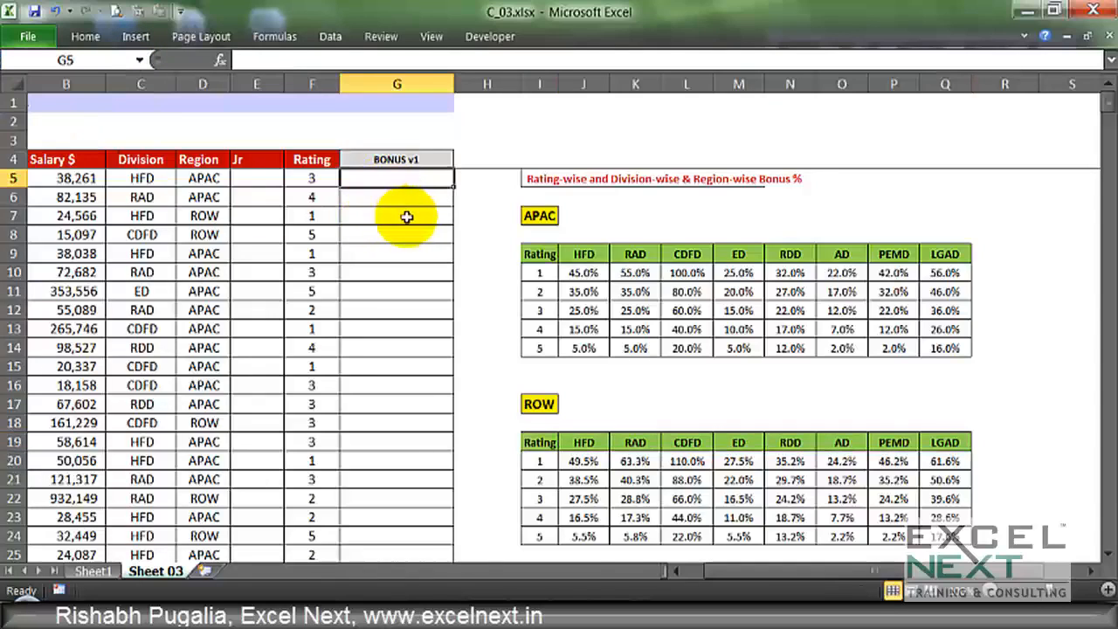
pyautogui.scroll(2, 419, 223)
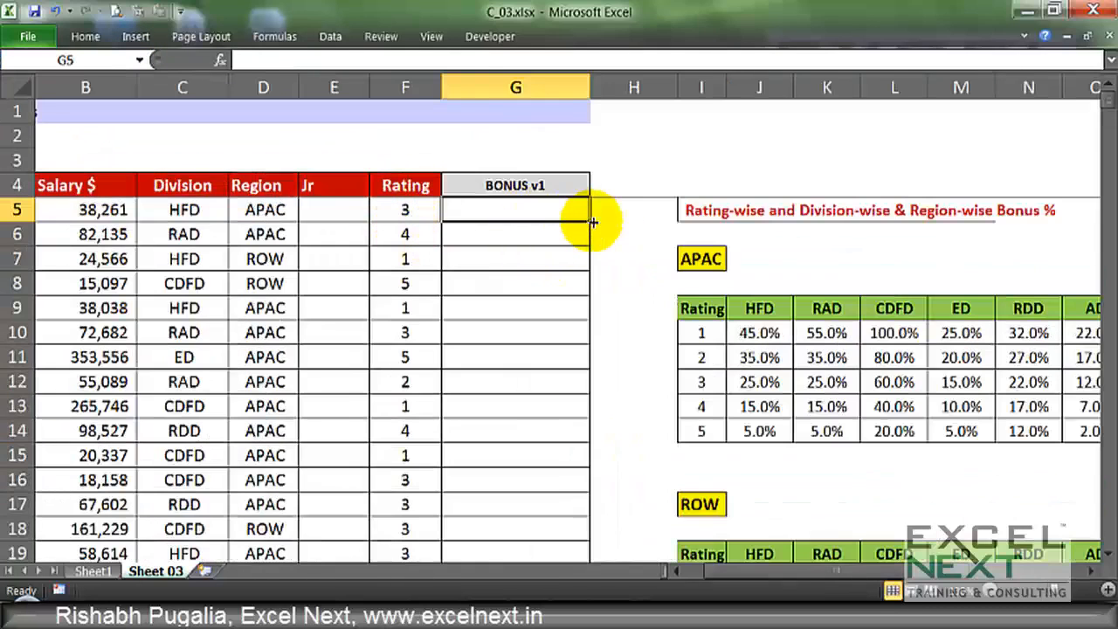
pyautogui.write('=VLOOKUP(')
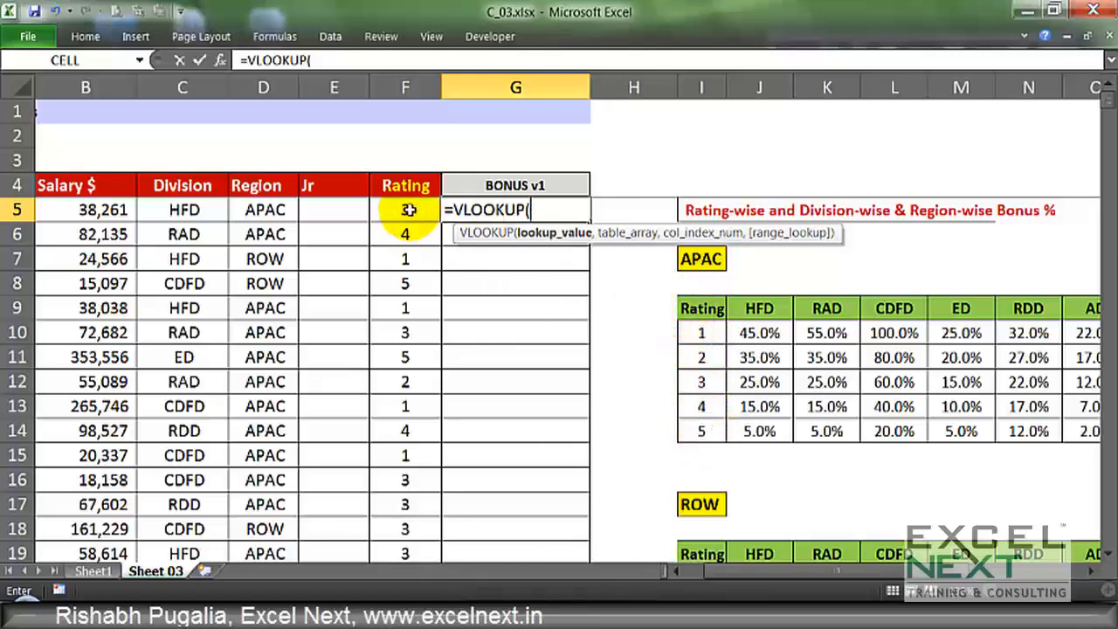
pyautogui.write('F5,')
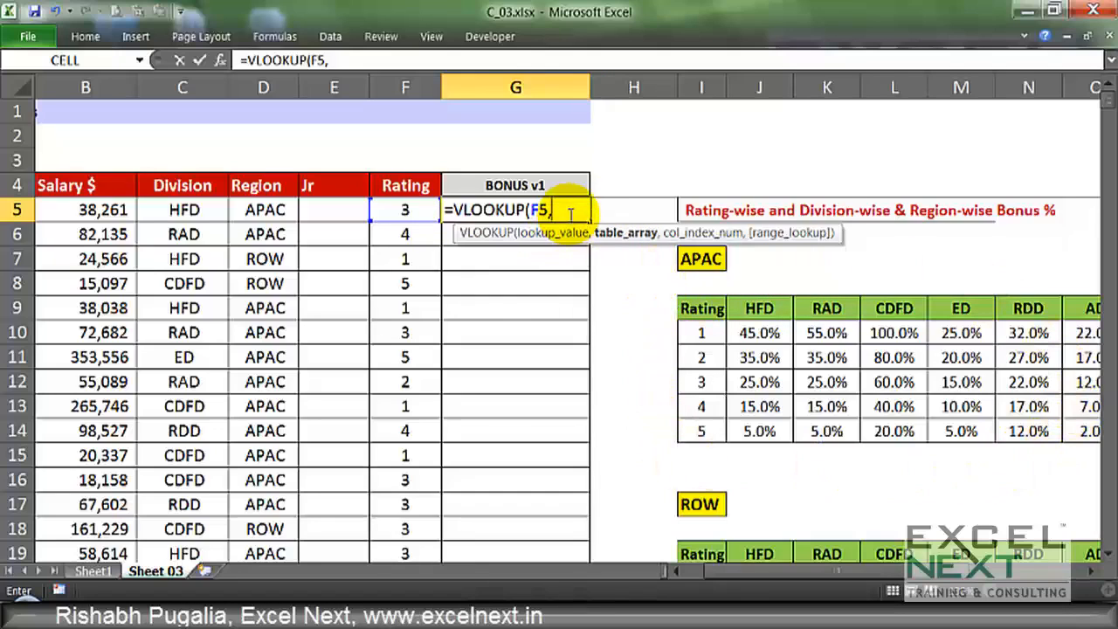
pyautogui.write('ap')
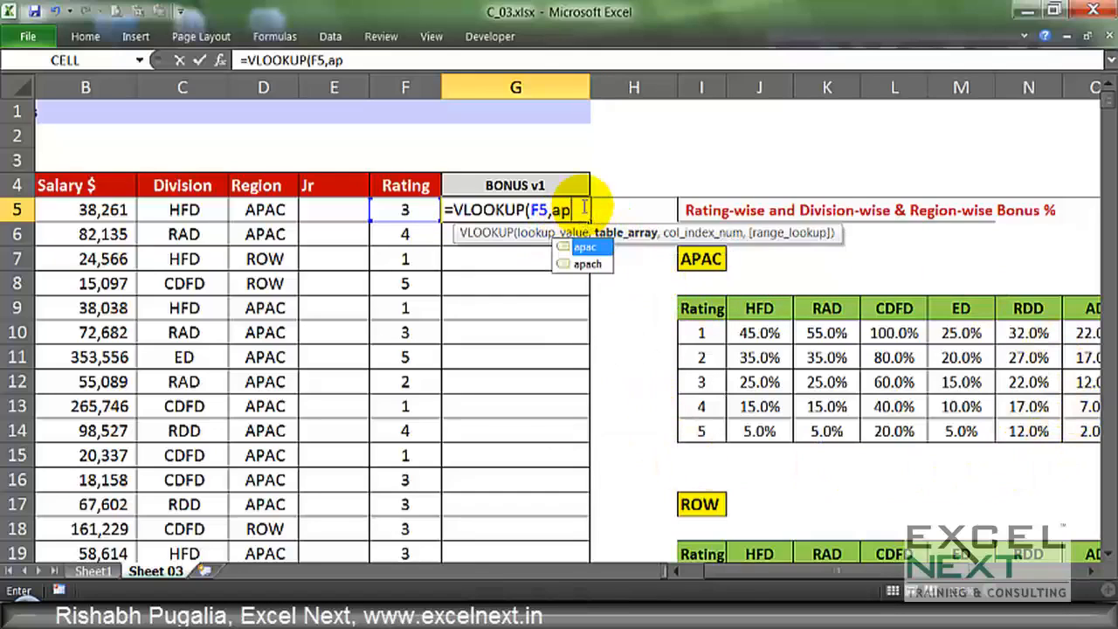
pyautogui.press('Tab')
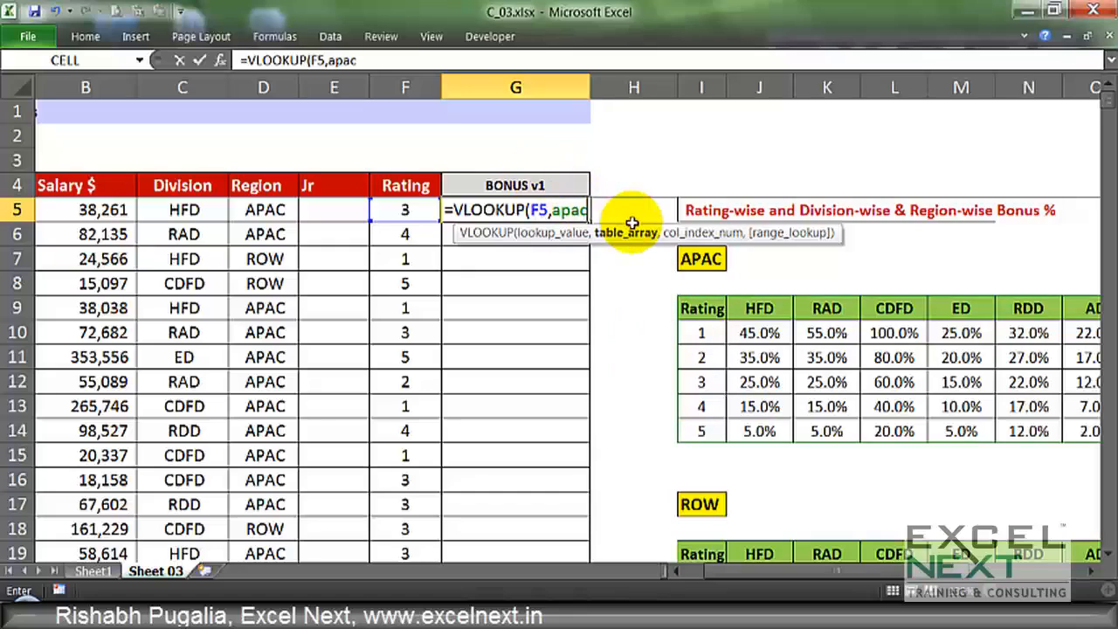
pyautogui.write(',')
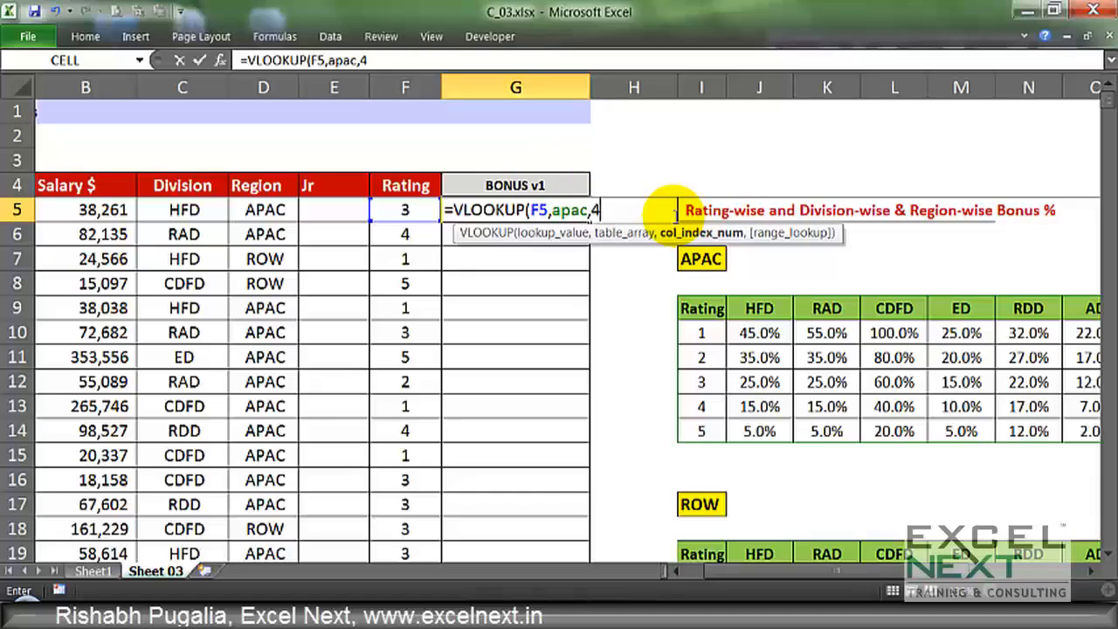
# Insert an empty MATCH() as the VLOOKUP's column index, set the range lookup to 0 and close the formula
pyautogui.write('matc')
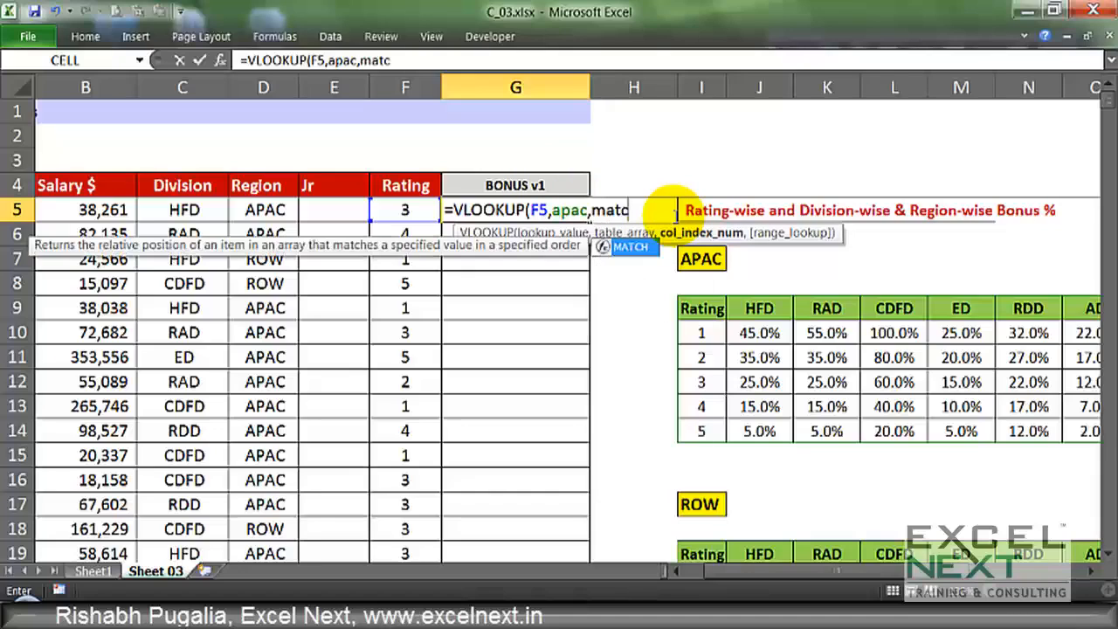
pyautogui.press('Tab')
pyautogui.write(')')
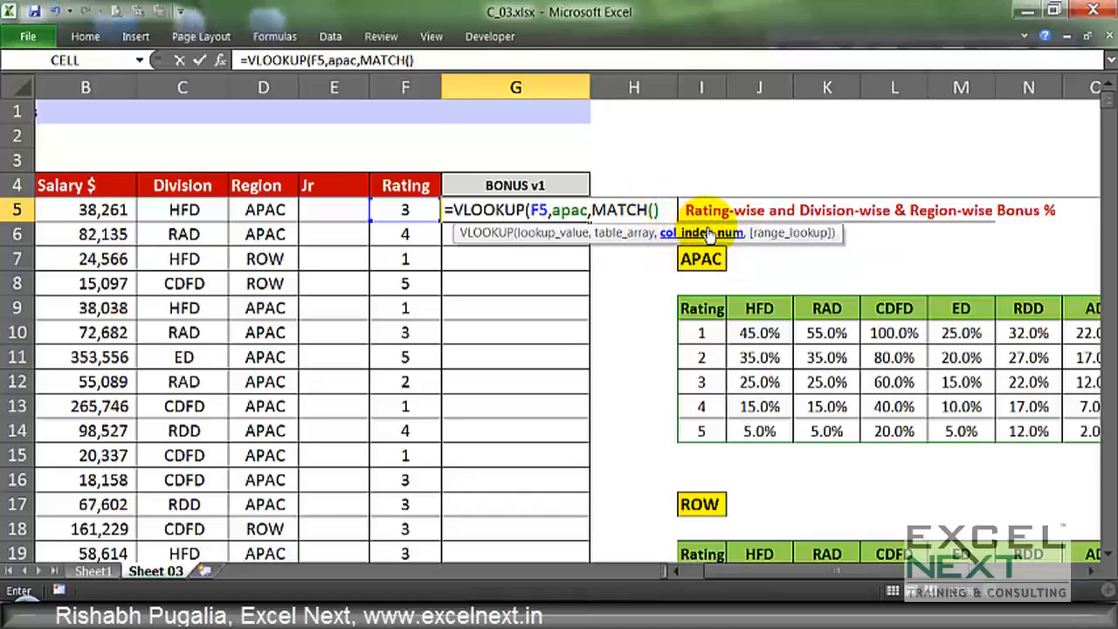
pyautogui.write(',')
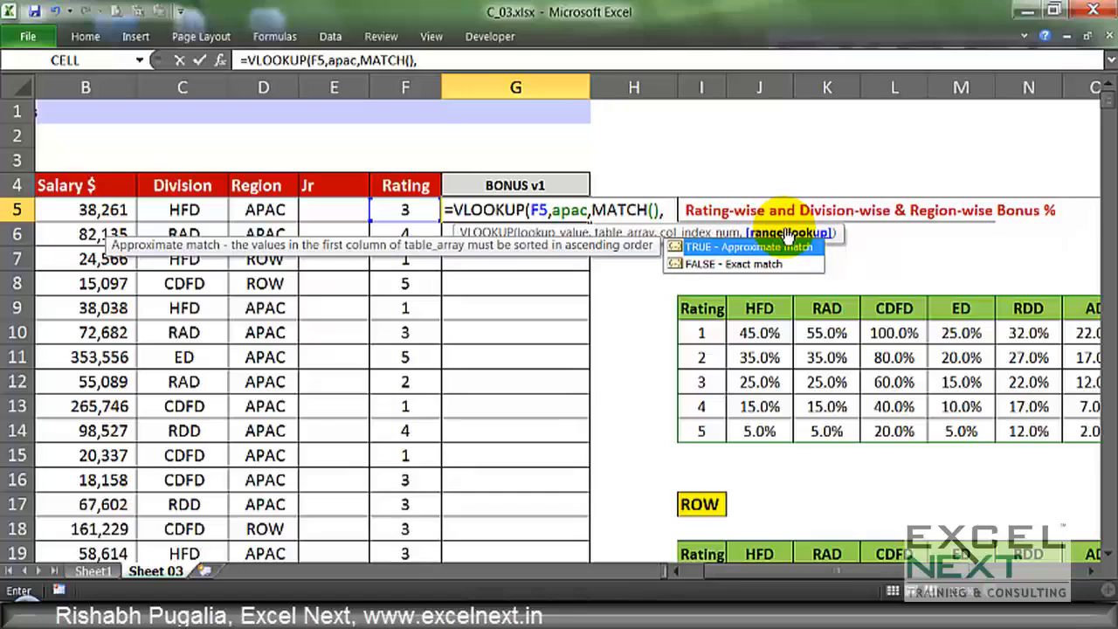
pyautogui.click(743, 265)
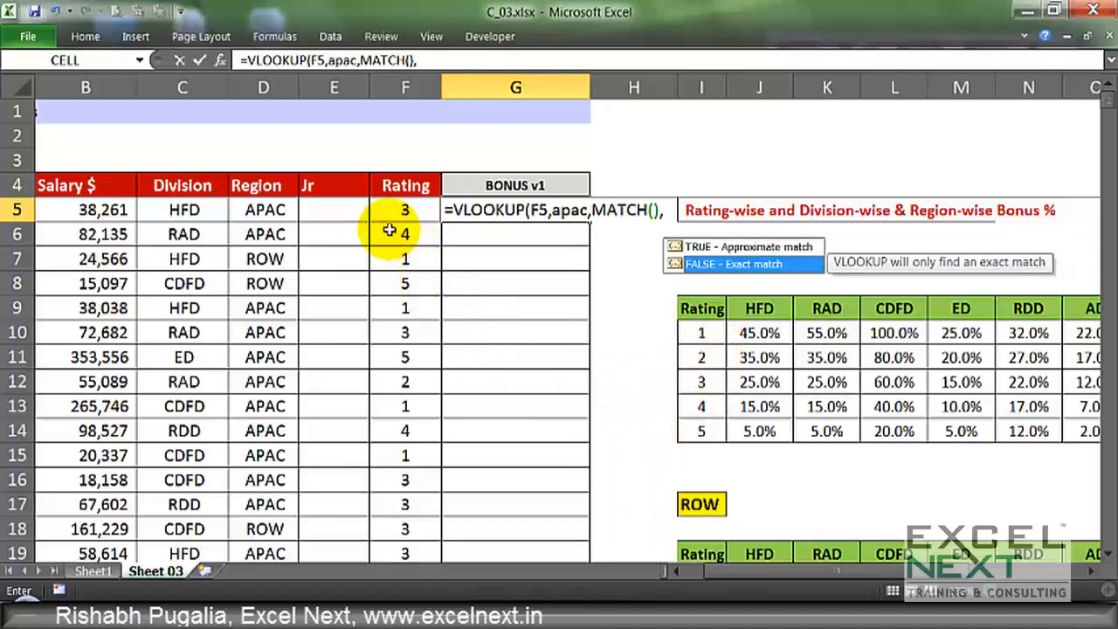
pyautogui.write('0')
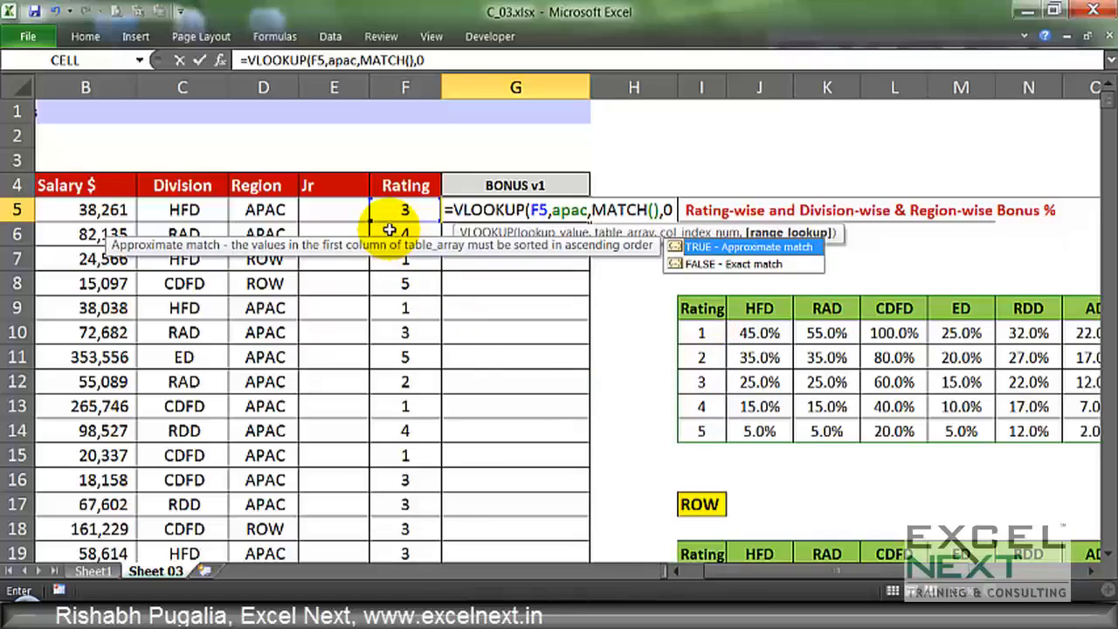
pyautogui.write(')')
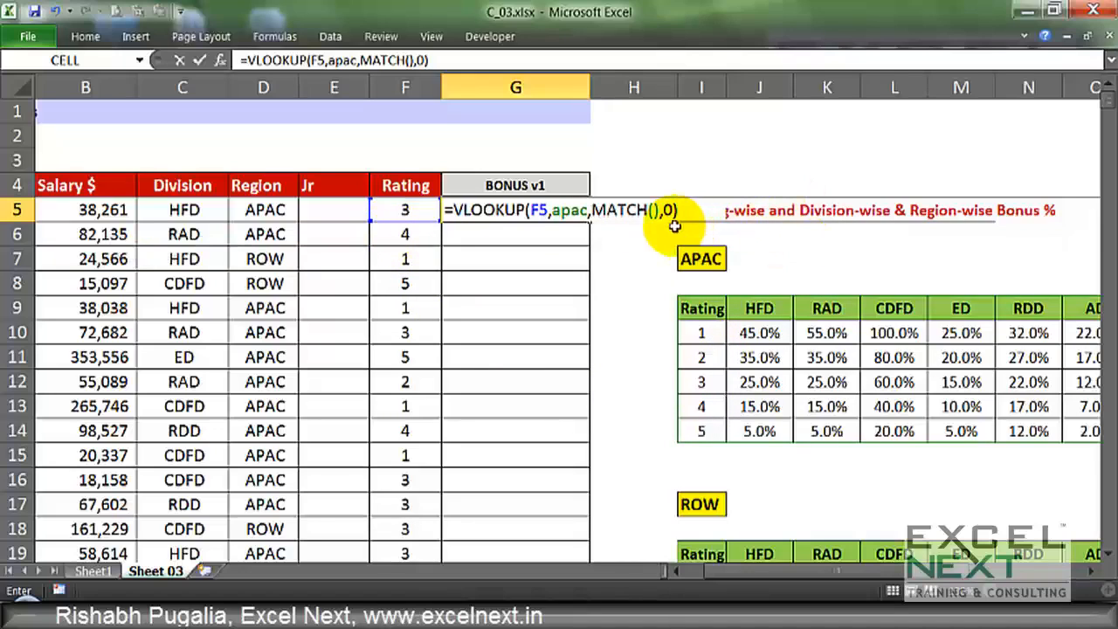
# Complete the nested MATCH with lookup value C5, lookup array apach and match type 0, and enter the formula in G5
pyautogui.click(651, 209)
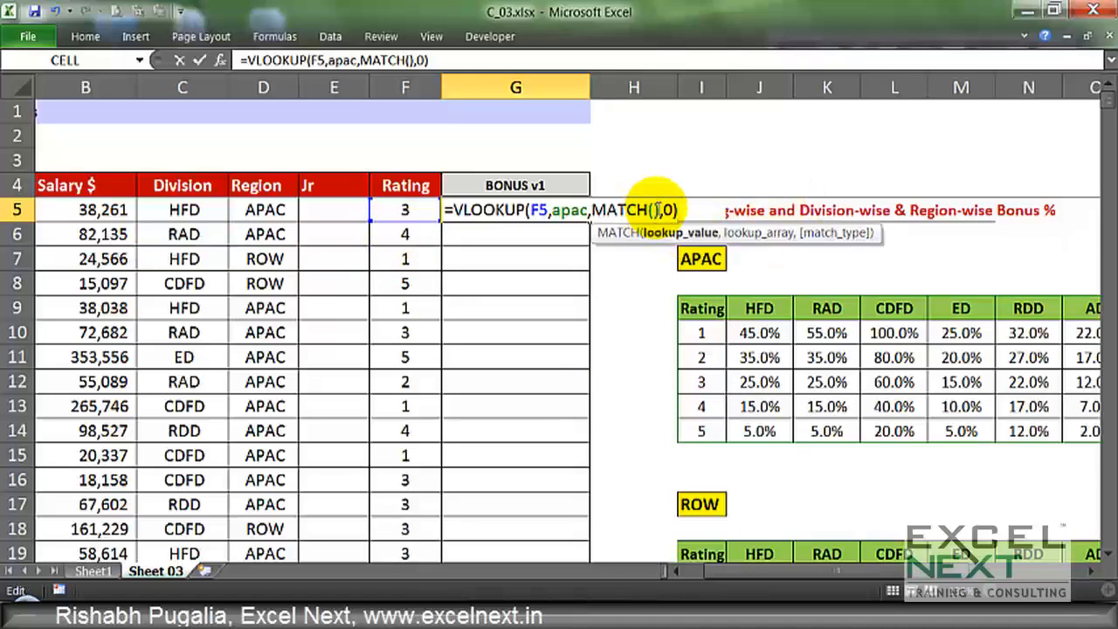
pyautogui.click(174, 212)
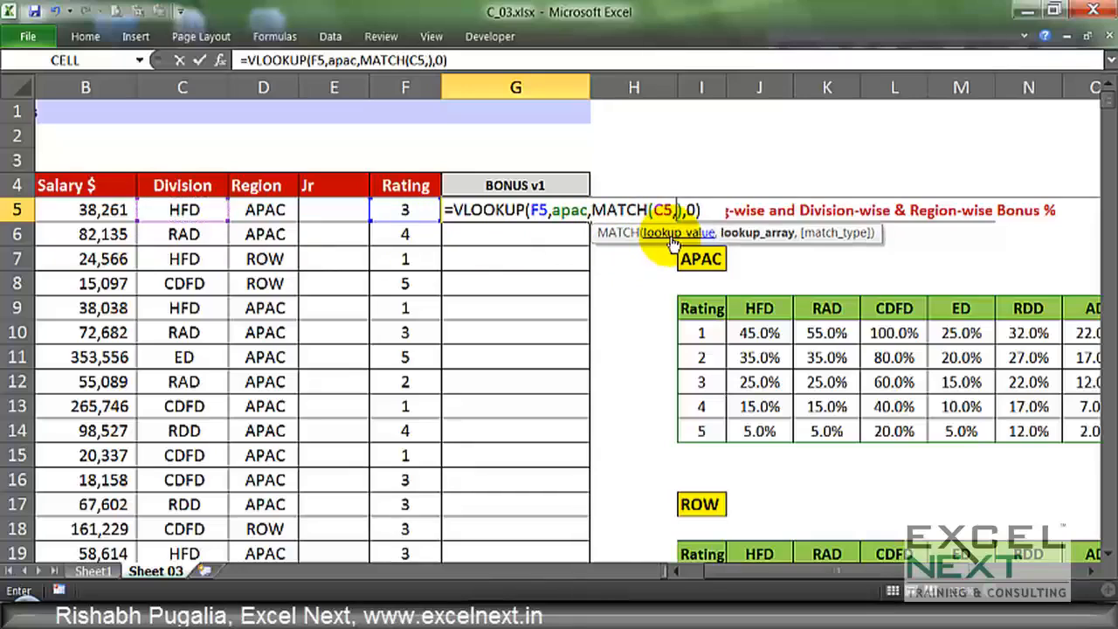
pyautogui.write(',')
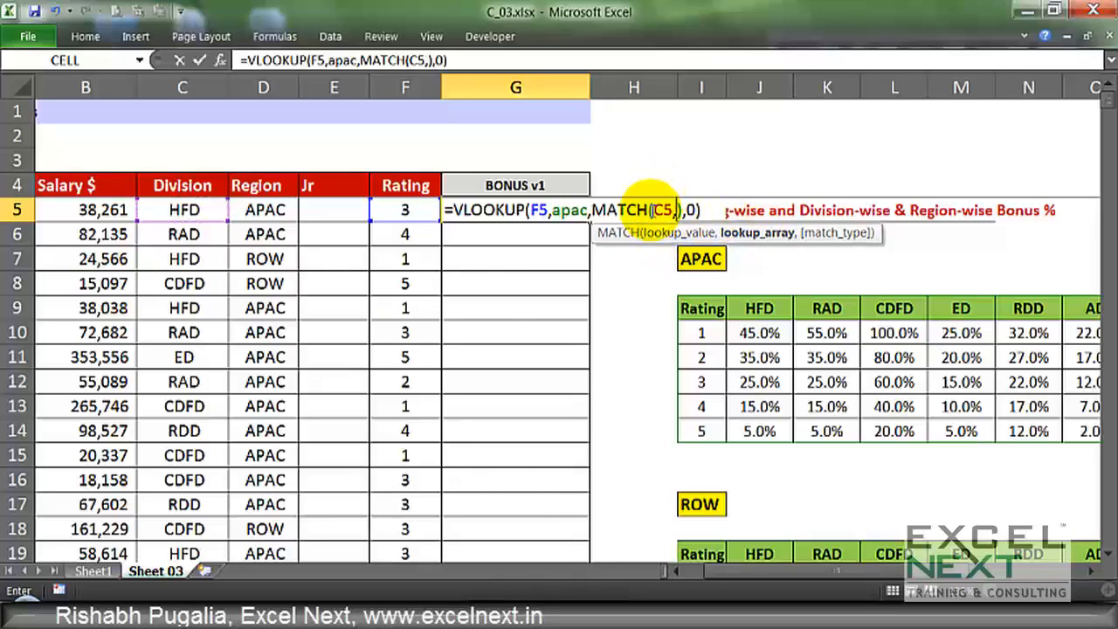
pyautogui.click(703, 310)
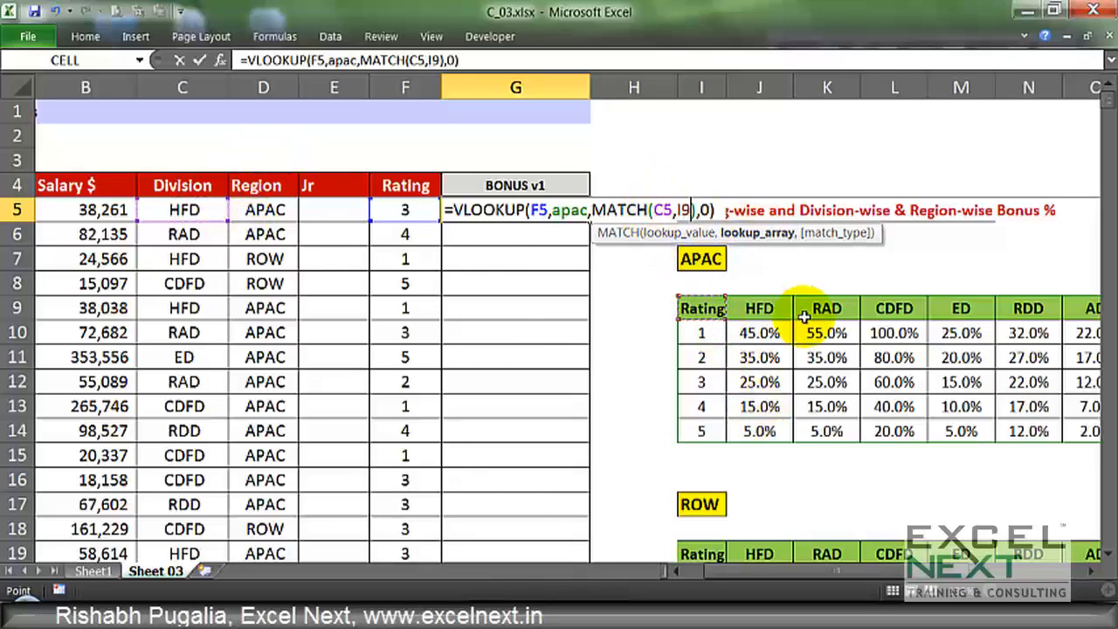
pyautogui.moveTo(804, 317); pyautogui.dragTo(774, 320)
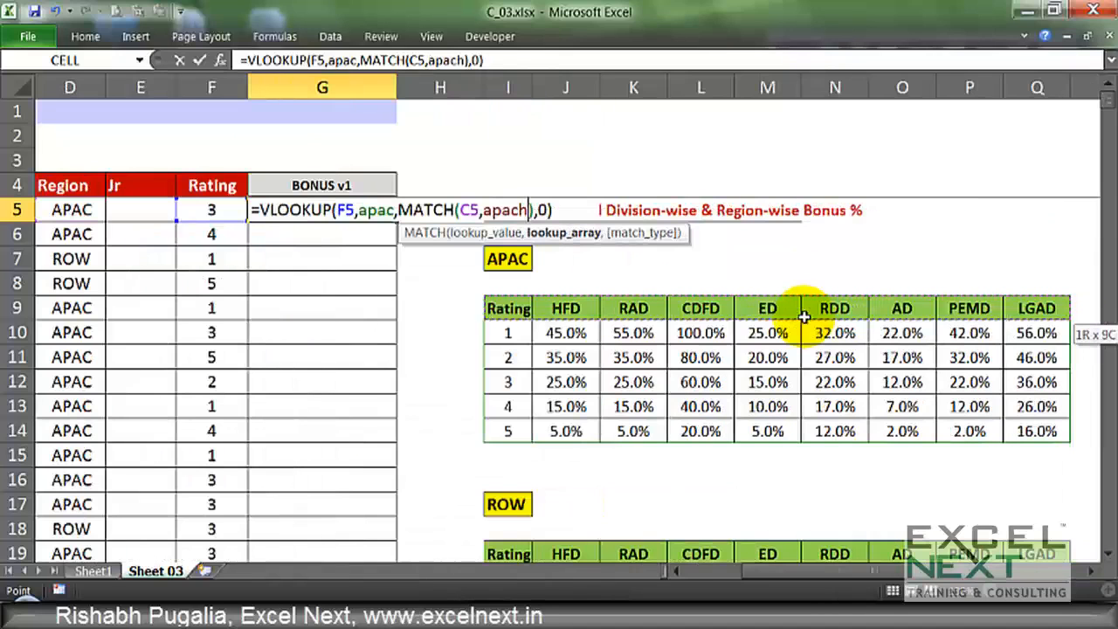
pyautogui.doubleClick(505, 210)
pyautogui.write('apach')
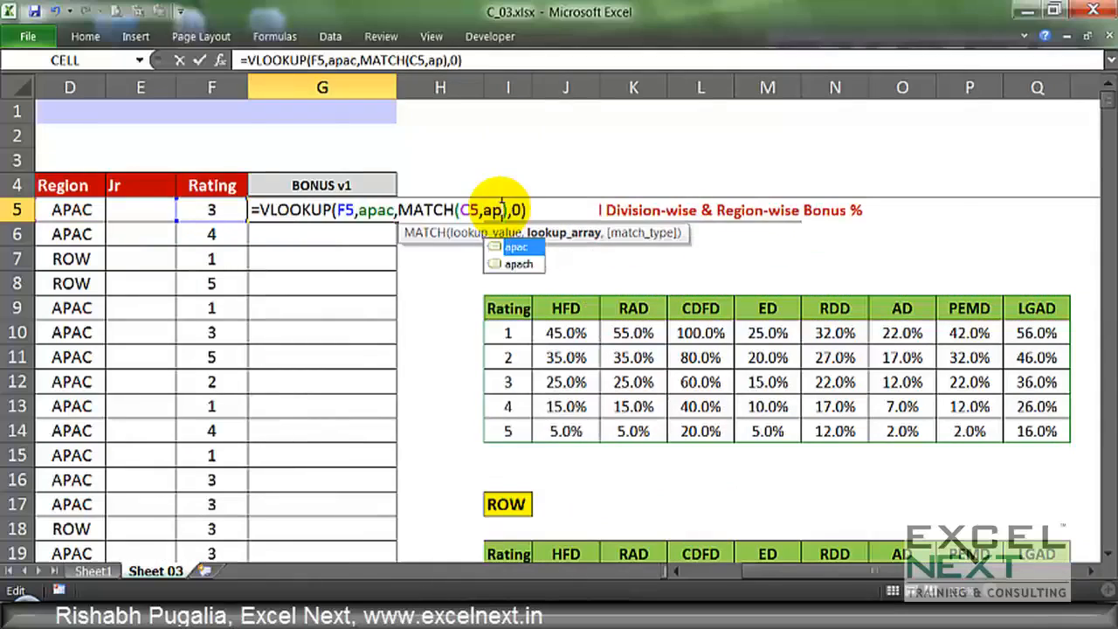
pyautogui.write(',0')
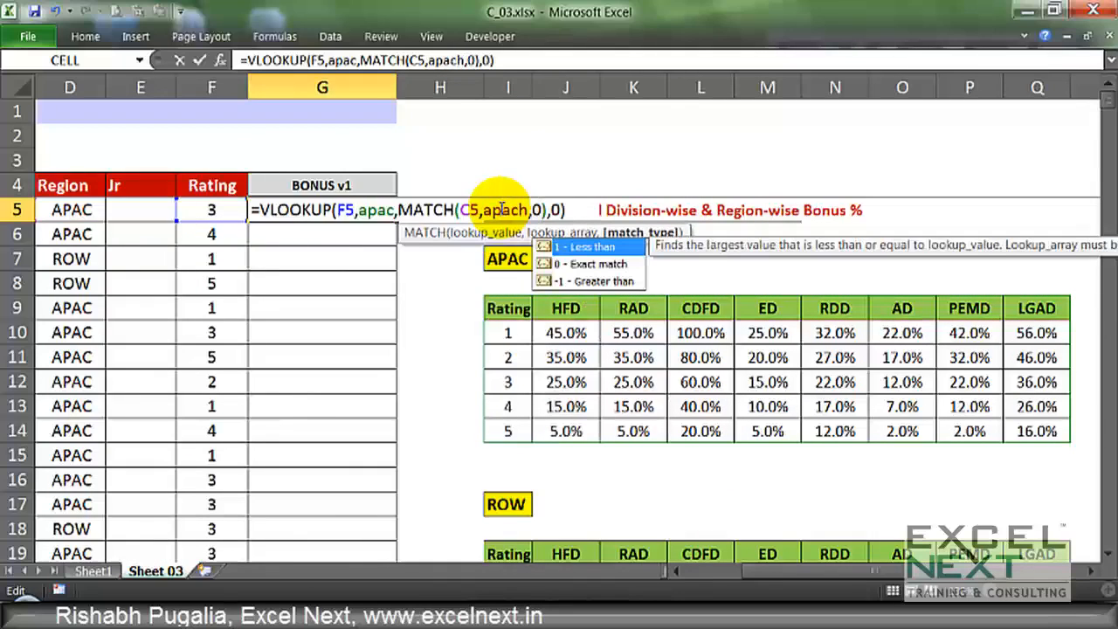
pyautogui.press('Return')
pyautogui.press('Up')
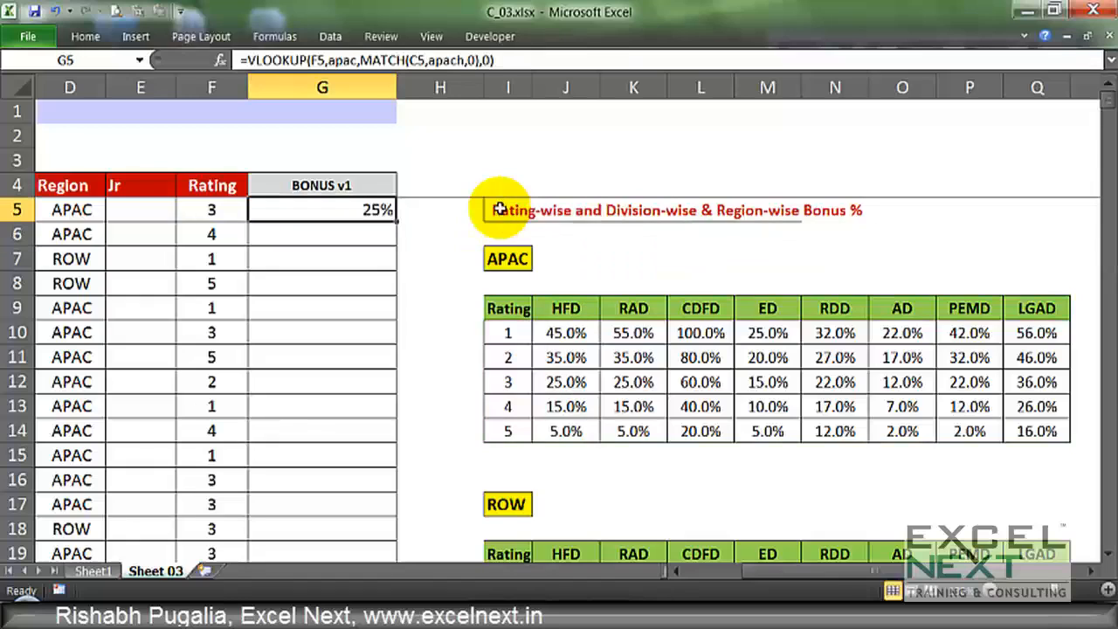
# Change the region in D5 to ROW to test the G5 bonus against the ROW table, and undo the change
pyautogui.click(71, 210)
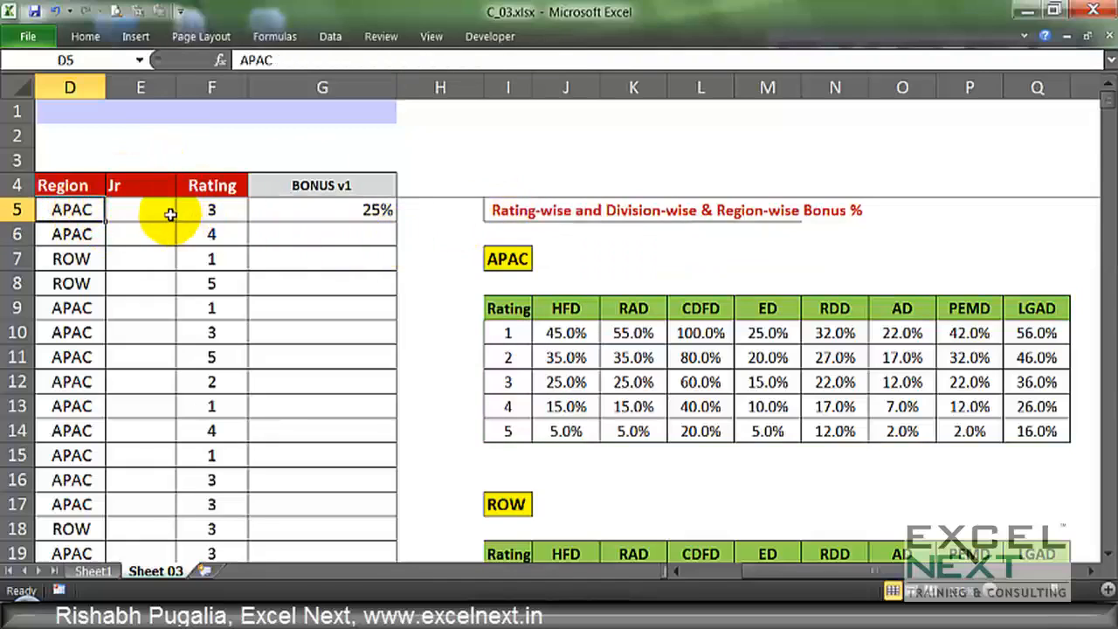
pyautogui.write('ROW')
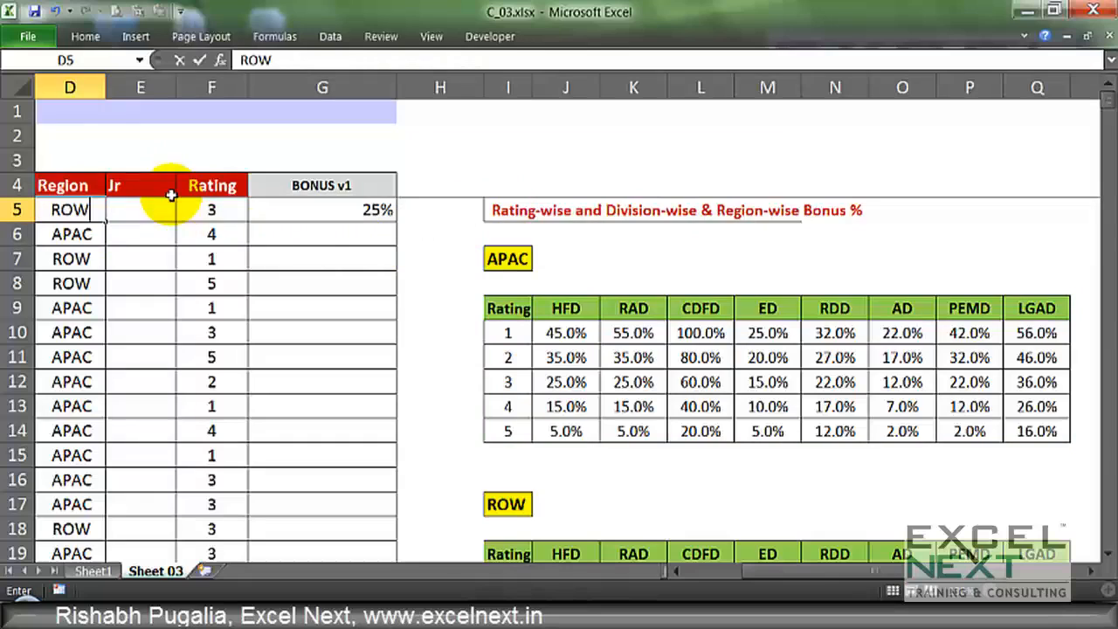
pyautogui.click(341, 253)
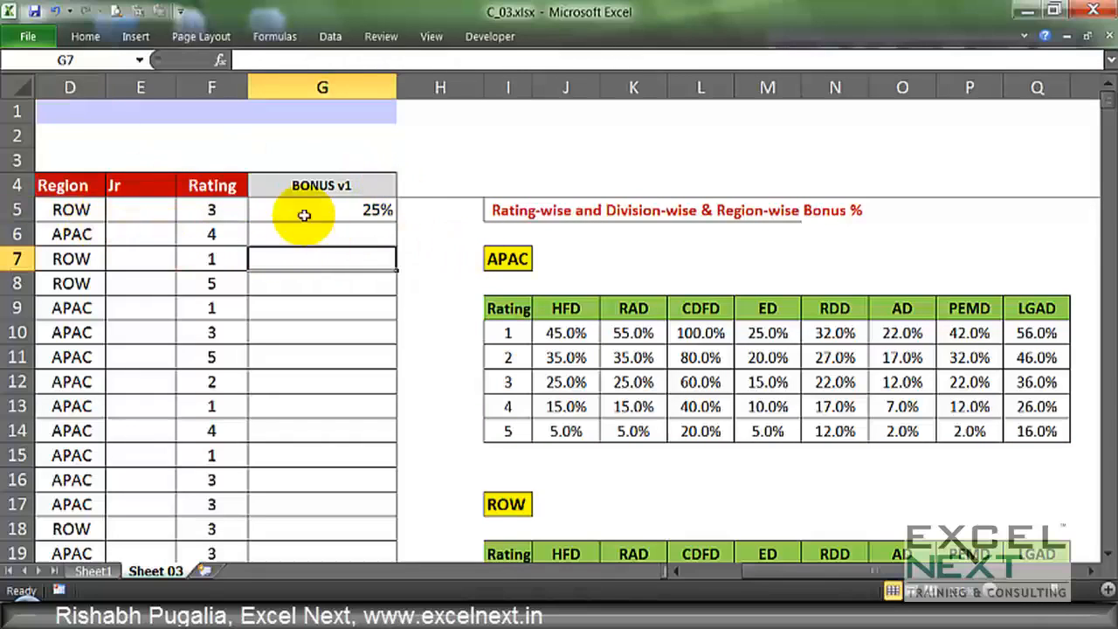
pyautogui.scroll(-2, 419, 204)
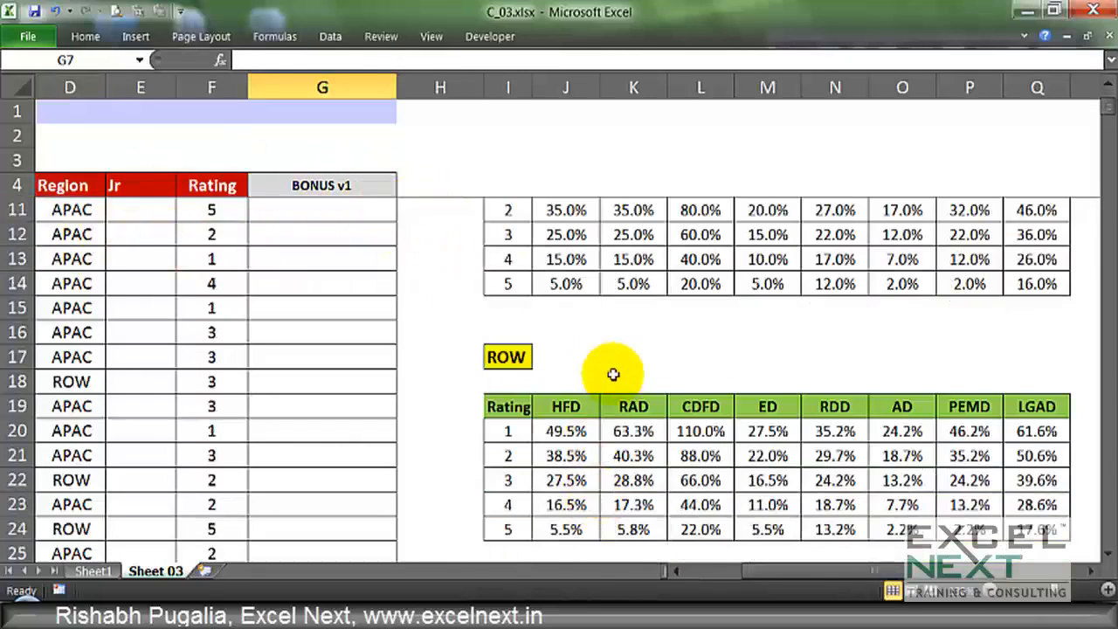
pyautogui.scroll(2, 614, 374)
pyautogui.hotkey('ctrl', 'z')
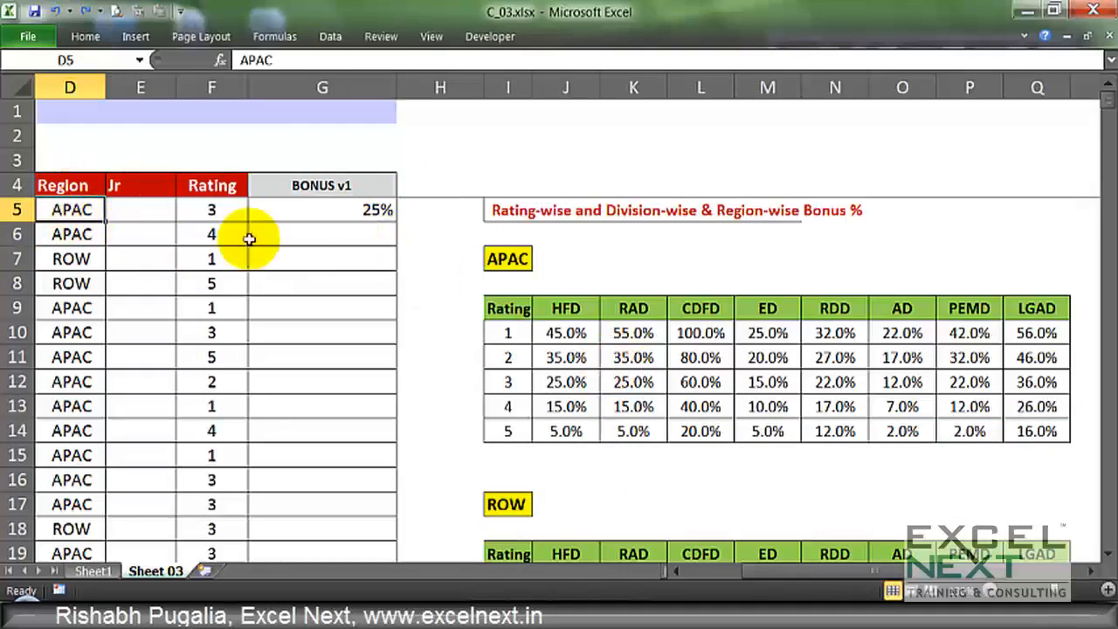
# Examine the fixed range names apac and apach inside the VLOOKUP formula in G5
pyautogui.click(369, 210)
pyautogui.press('F2')
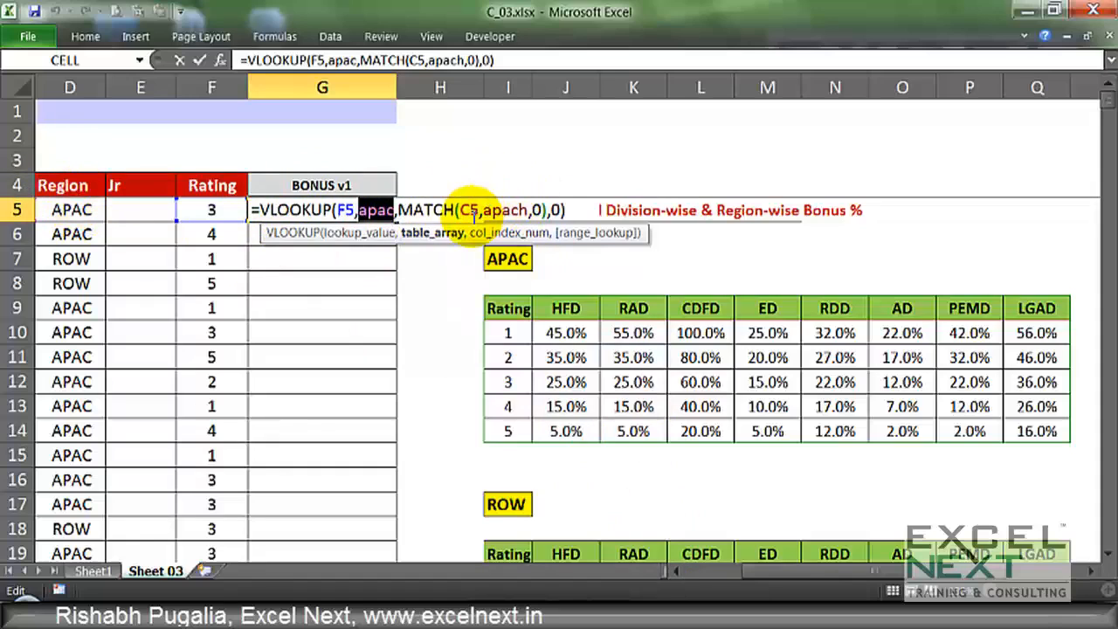
pyautogui.hotkey('ctrl', 'Return')
# Enter =D5&"h" in E5 and fill the formula down the whole Jr column
pyautogui.click(143, 214)
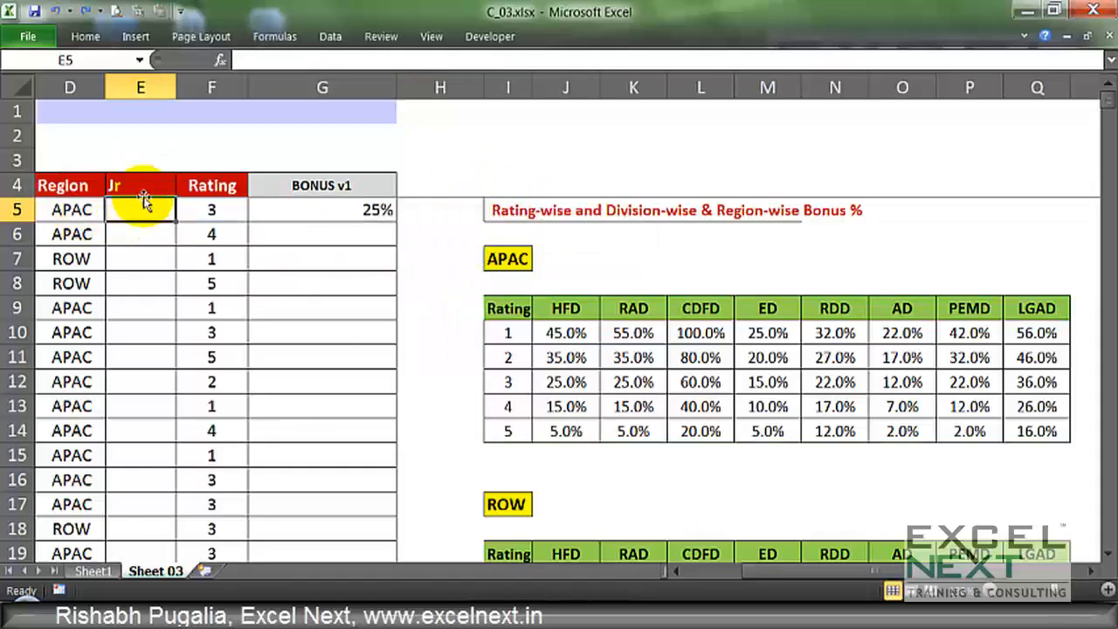
pyautogui.write('=')
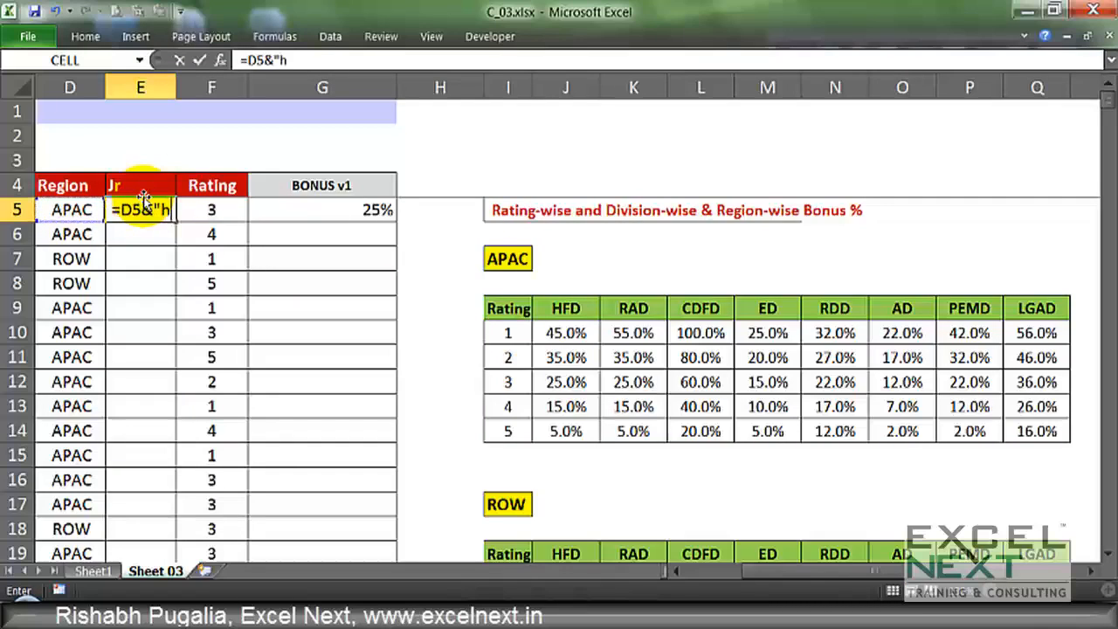
pyautogui.write('D5&"h"')
pyautogui.hotkey('ctrl', 'Return')
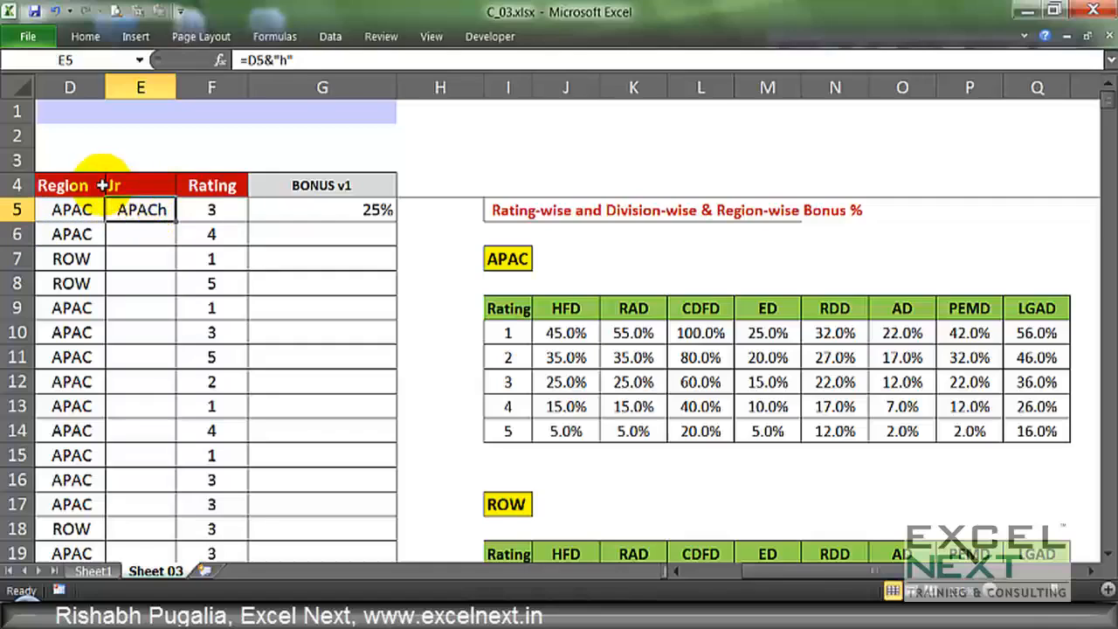
pyautogui.doubleClick(175, 222)
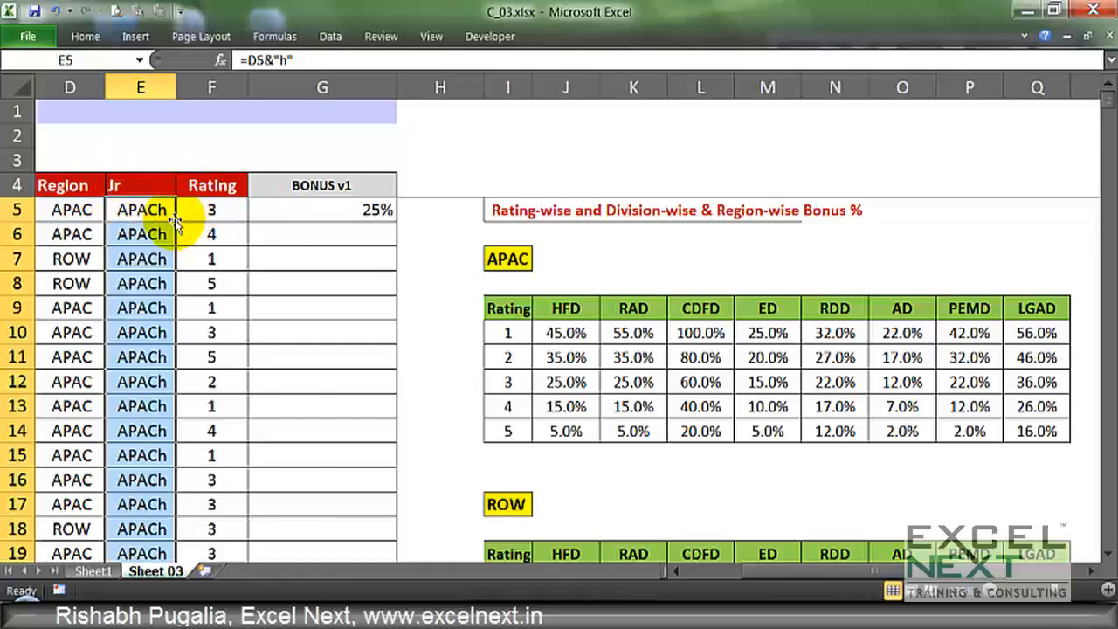
# Replace the fixed table array apac in the G5 VLOOKUP with INDIRECT(D5)
pyautogui.click(337, 214)
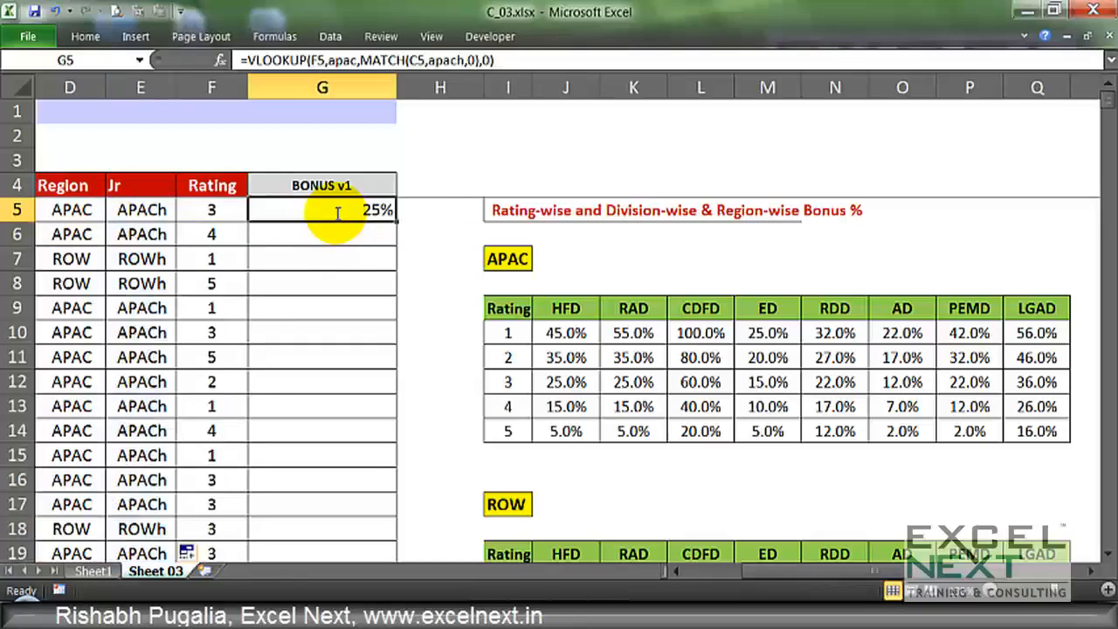
pyautogui.doubleClick(323, 214)
pyautogui.doubleClick(374, 210)
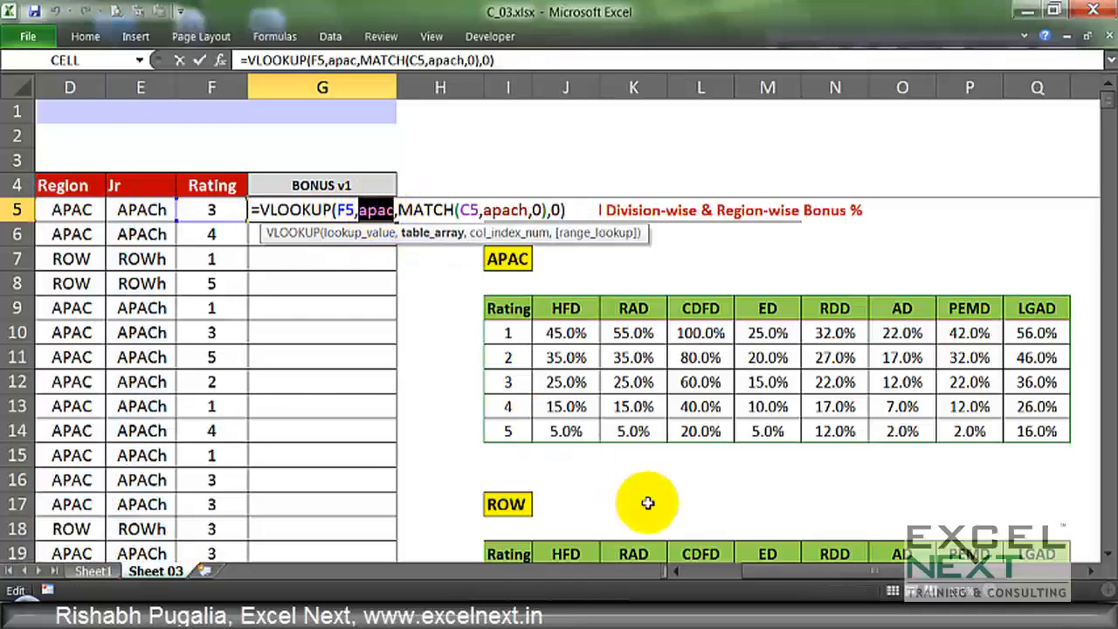
pyautogui.write('indirec')
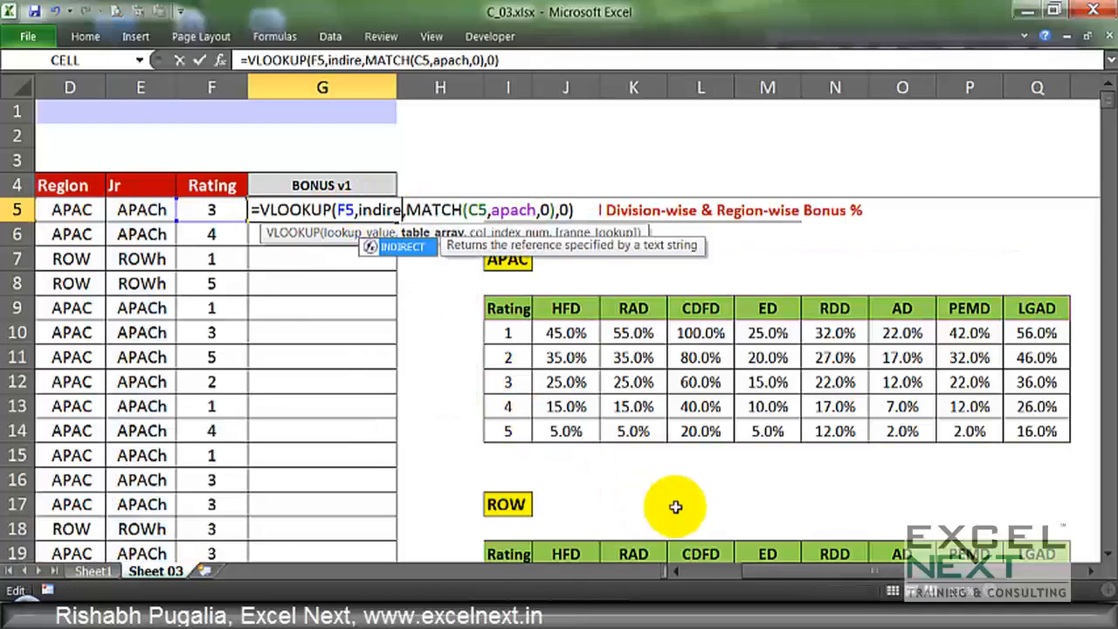
pyautogui.press('Tab')
pyautogui.write(')')
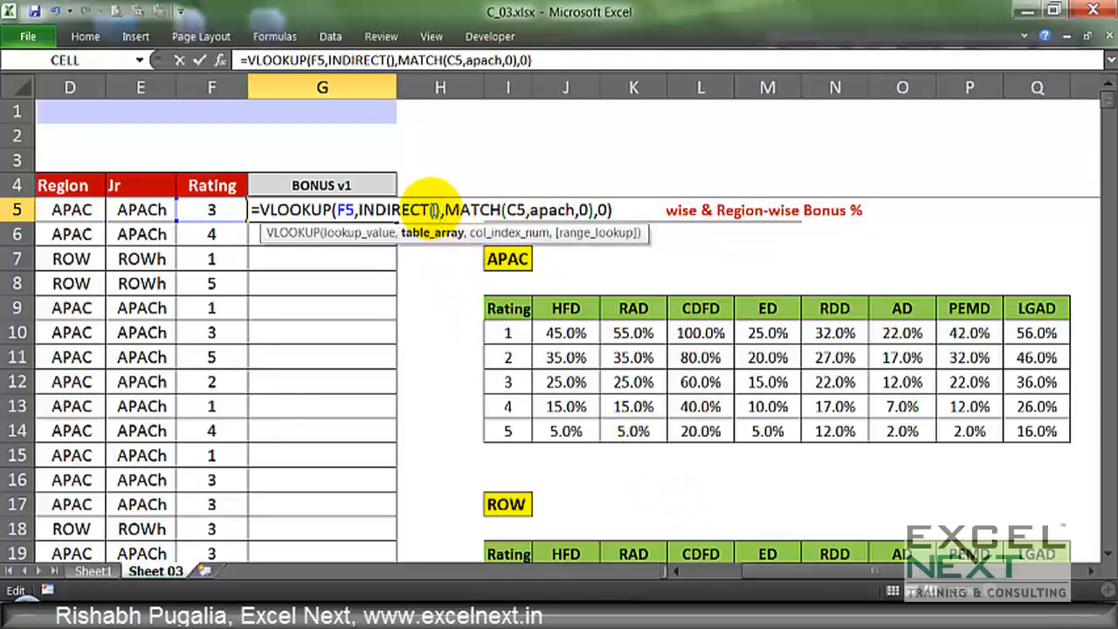
pyautogui.click(437, 209)
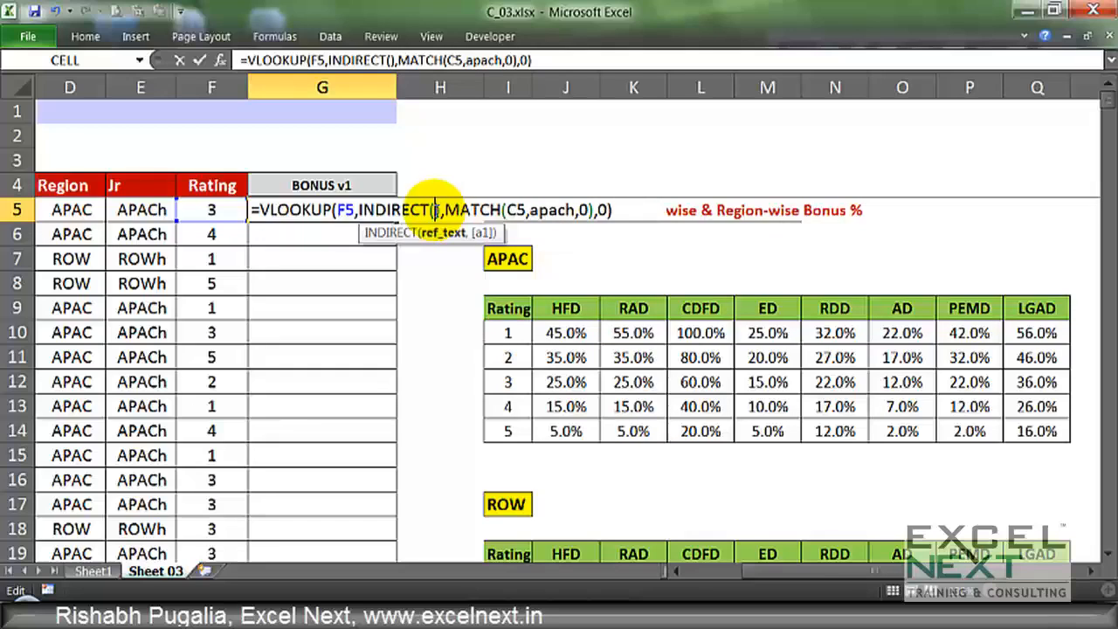
pyautogui.click(140, 210)
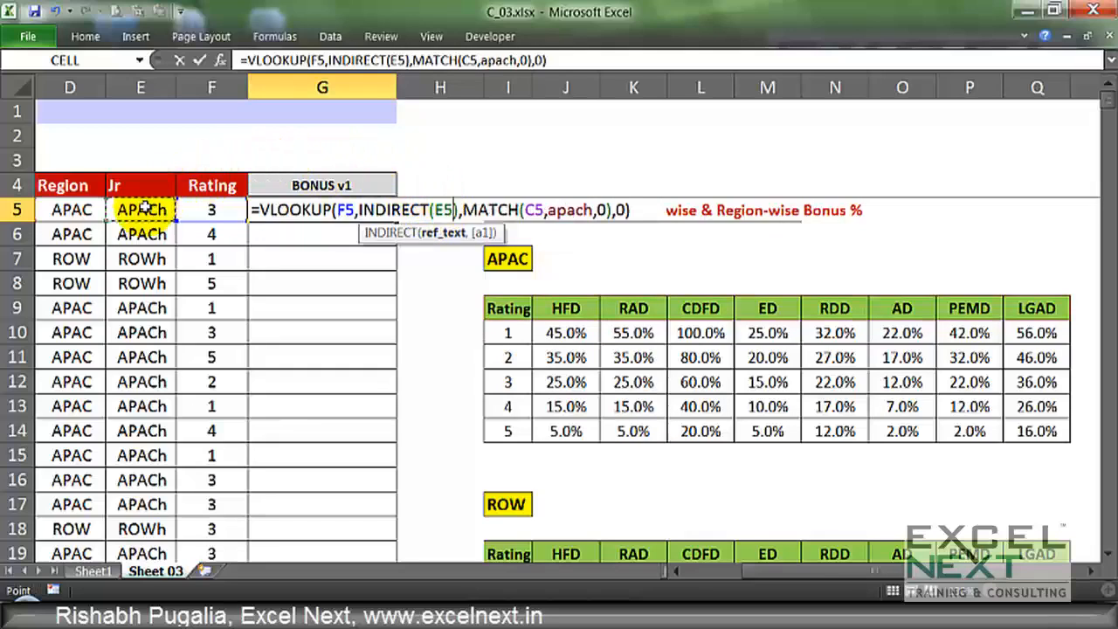
pyautogui.click(80, 209)
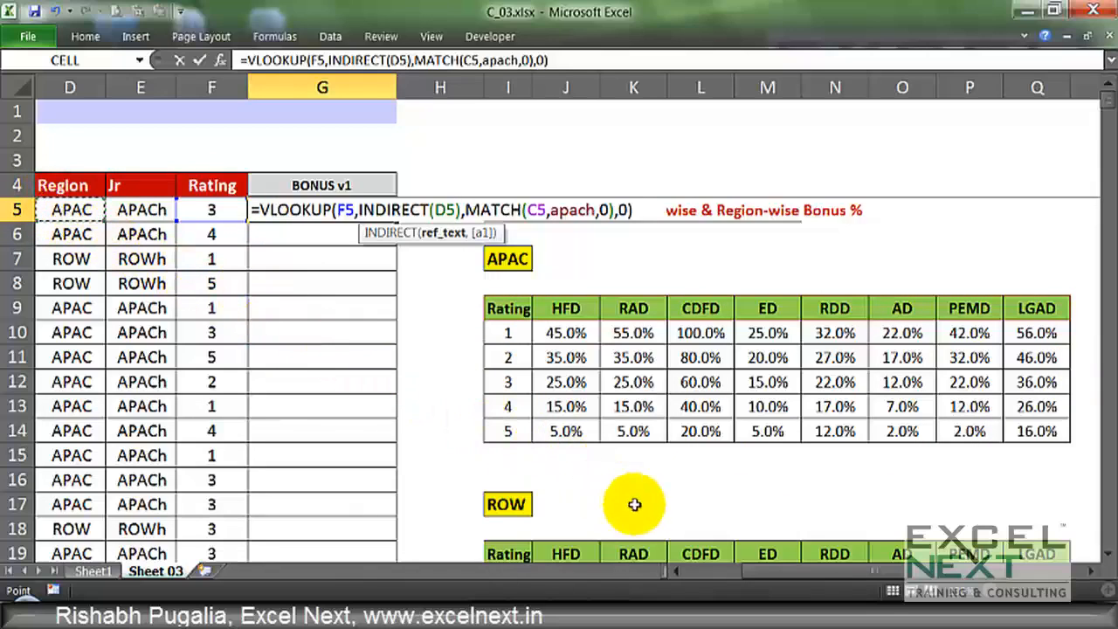
# Replace the lookup array apach in the nested MATCH with INDIRECT(E5) and enter the G5 formula
pyautogui.doubleClick(564, 212)
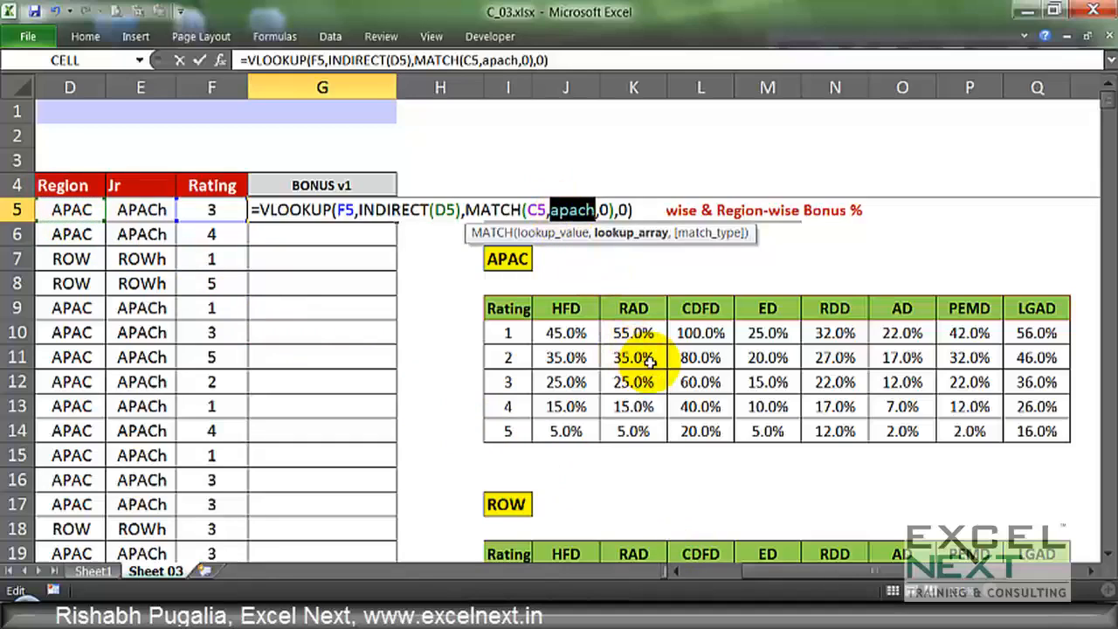
pyautogui.write('indirec')
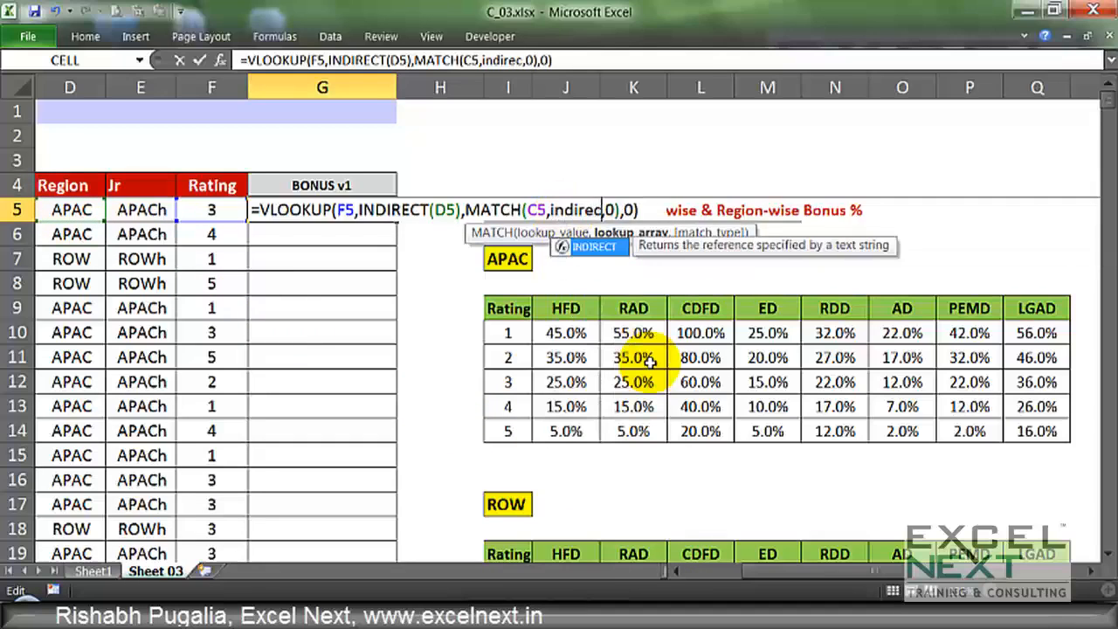
pyautogui.press('Tab')
pyautogui.write(')')
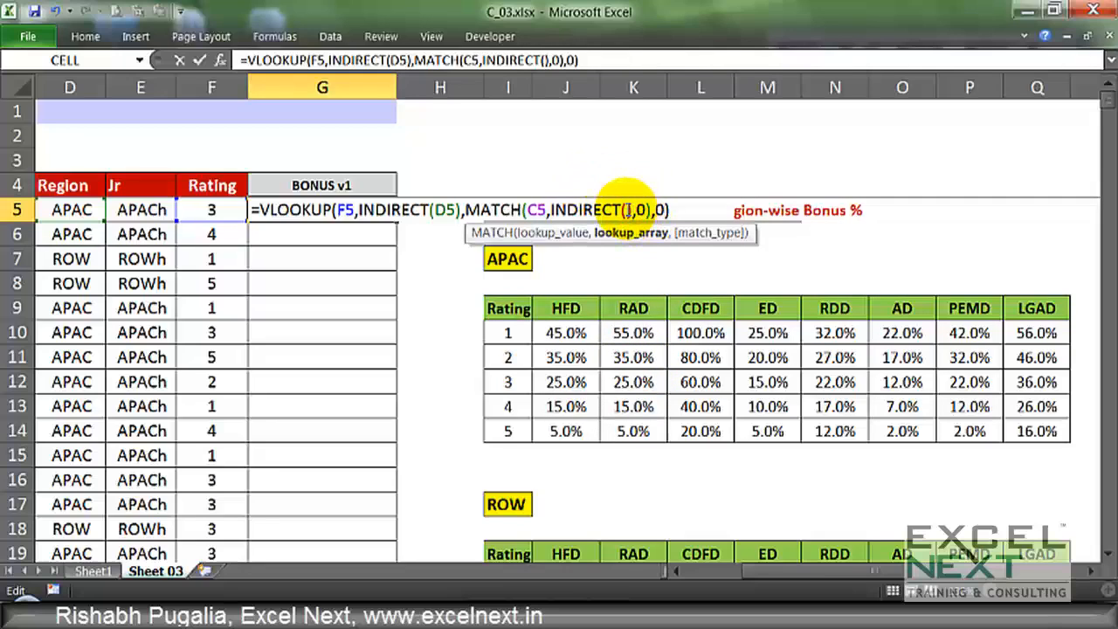
pyautogui.click(627, 210)
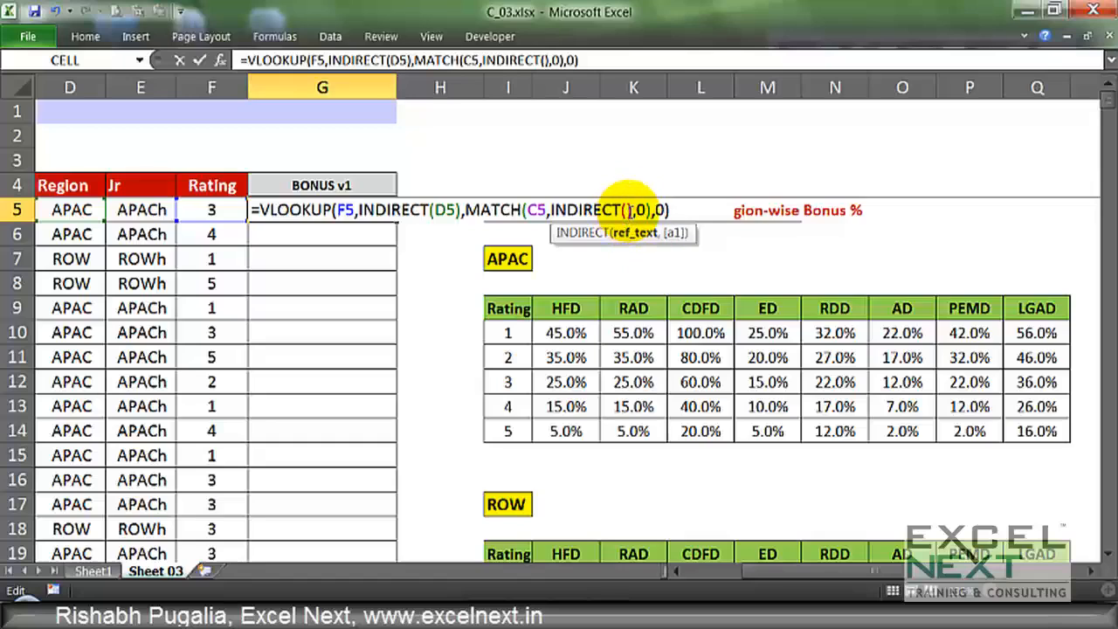
pyautogui.click(144, 211)
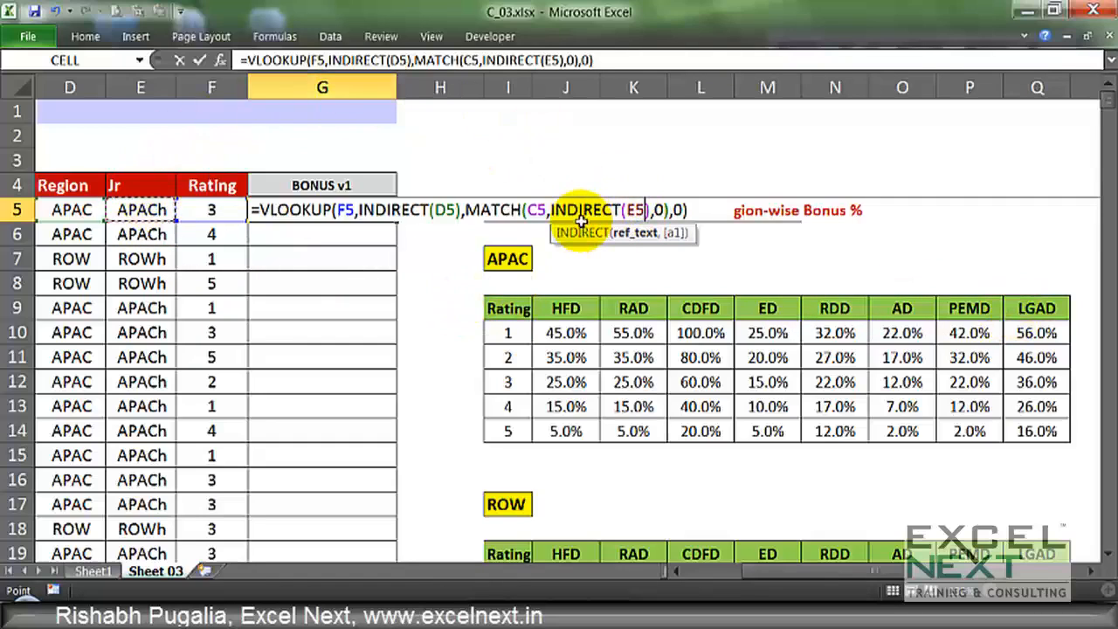
pyautogui.press('Return')
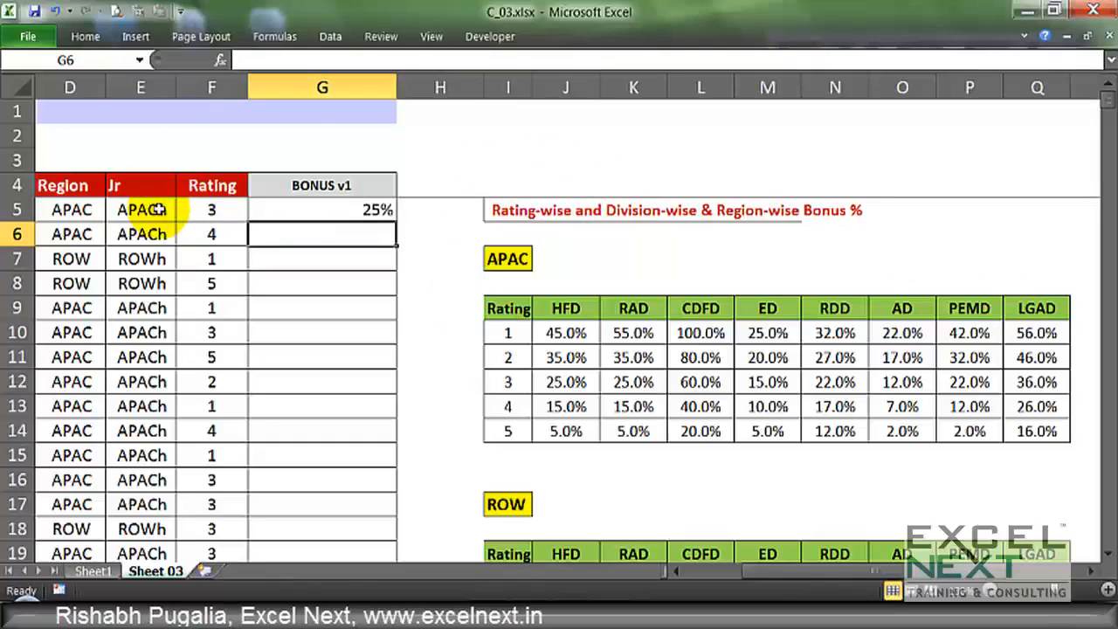
# Change the region in D5 to ROW to test the INDIRECT-based bonus formula
pyautogui.click(71, 206)
pyautogui.write('ROW')
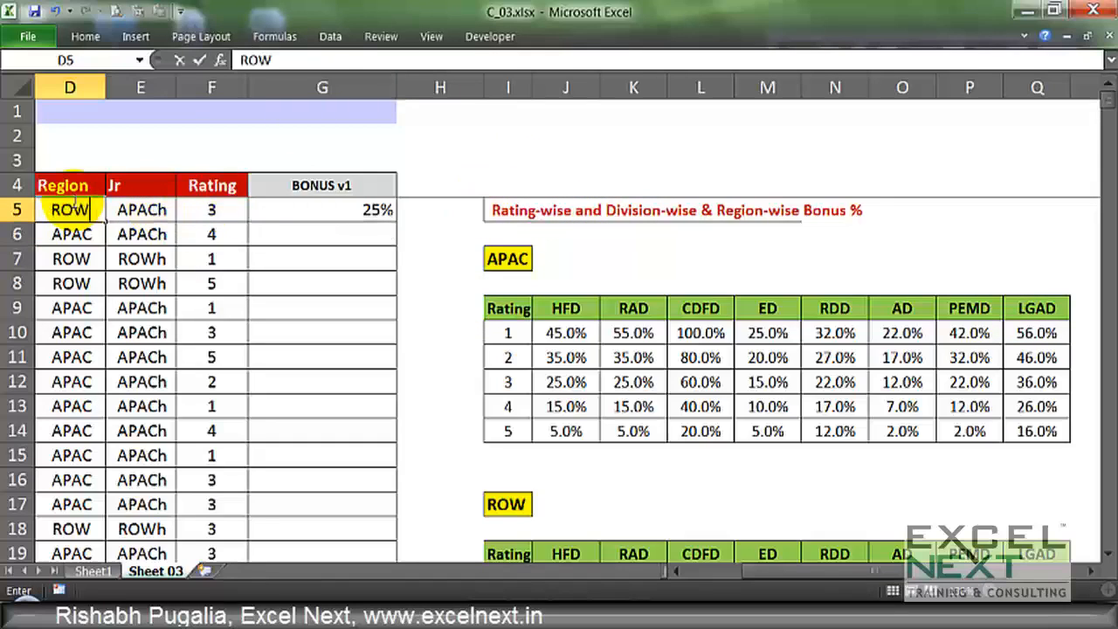
pyautogui.press('Return')
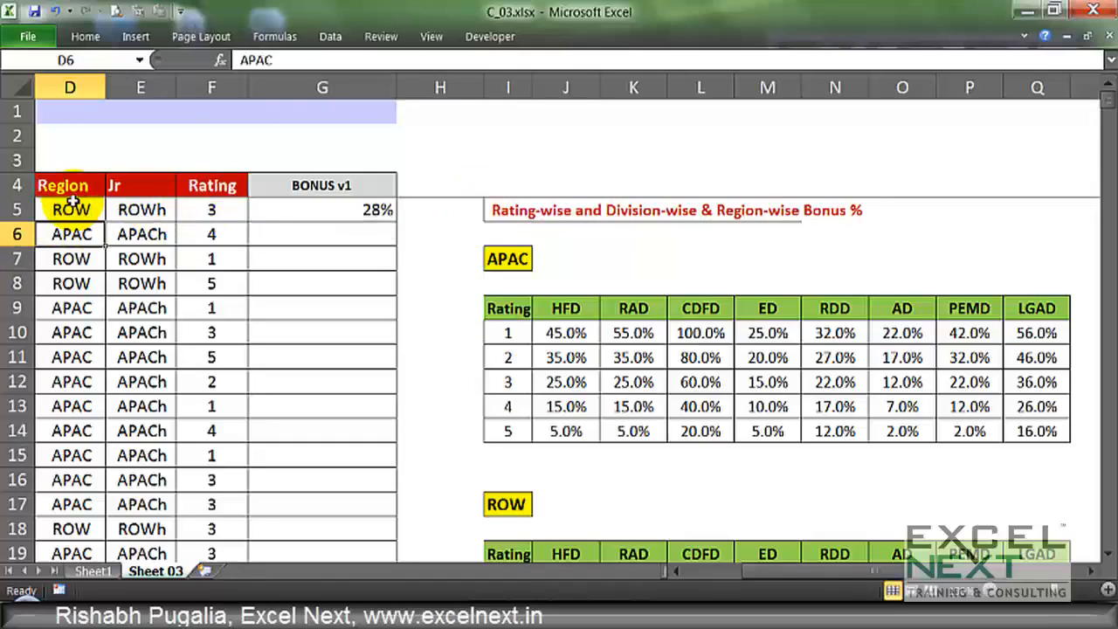
# Show the G5 bonus percentage with one decimal place and fill the formula down the BONUS v1 column
pyautogui.click(377, 212)
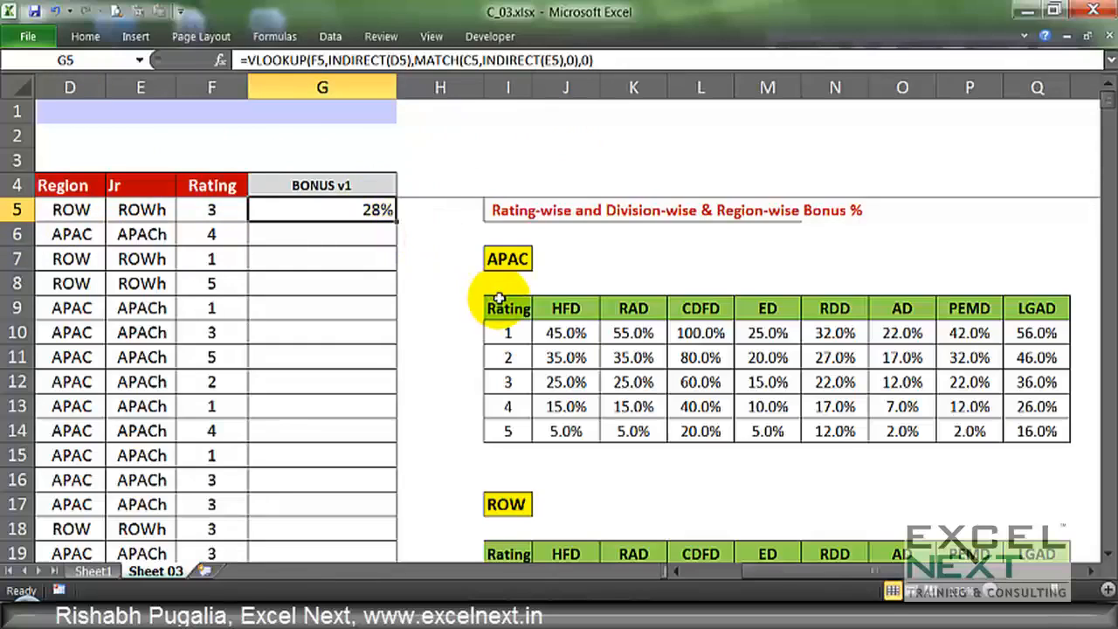
pyautogui.scroll(-3, 490, 300)
pyautogui.scroll(3, 733, 405)
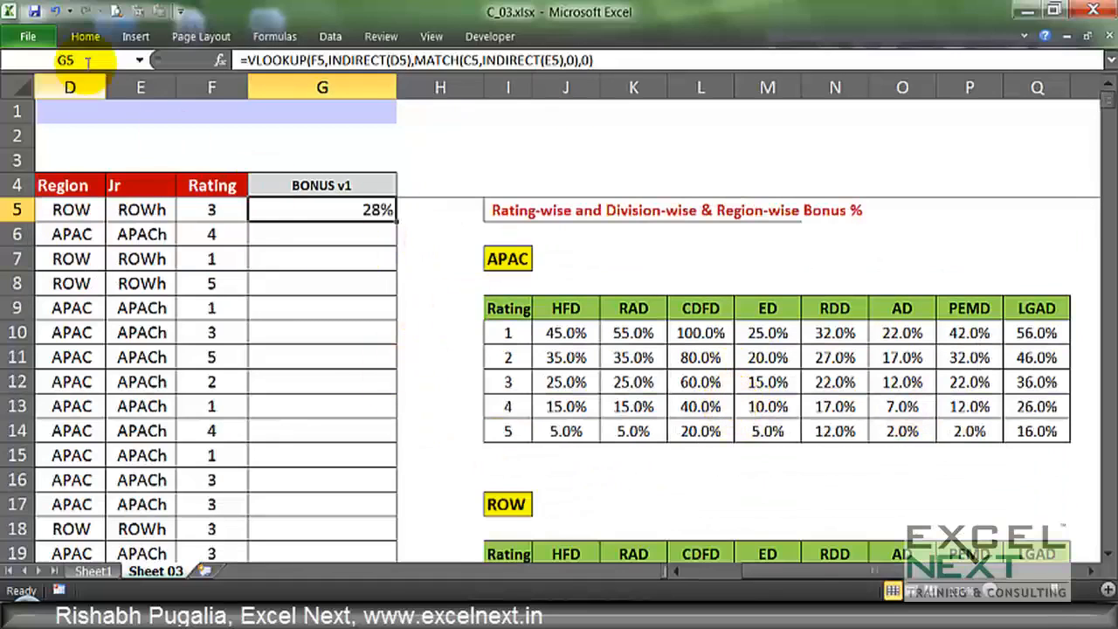
pyautogui.click(83, 36)
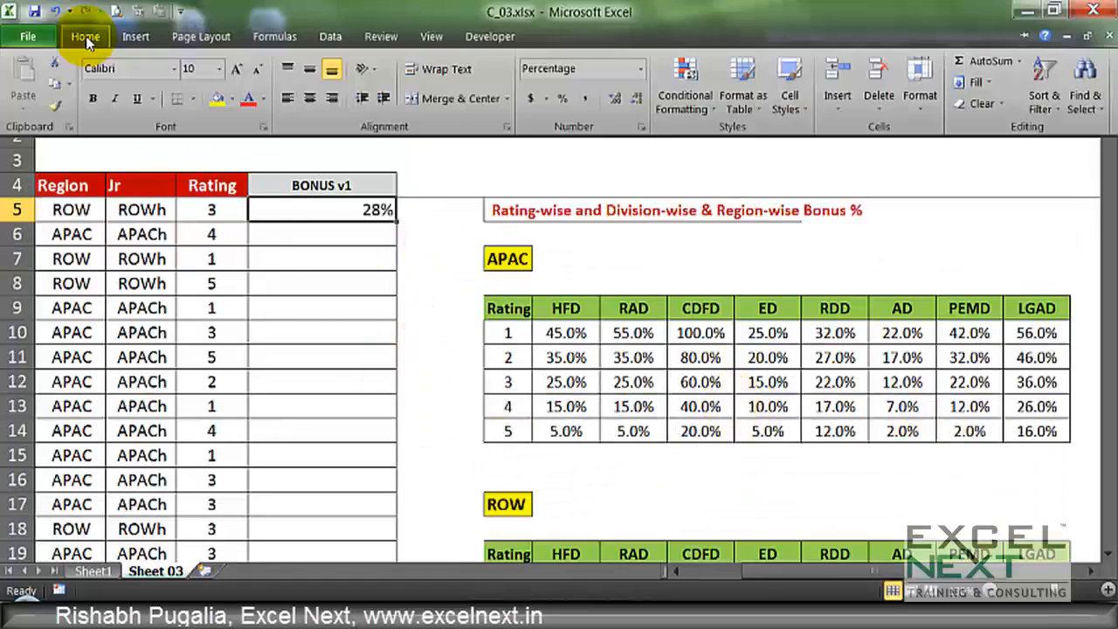
pyautogui.click(612, 98)
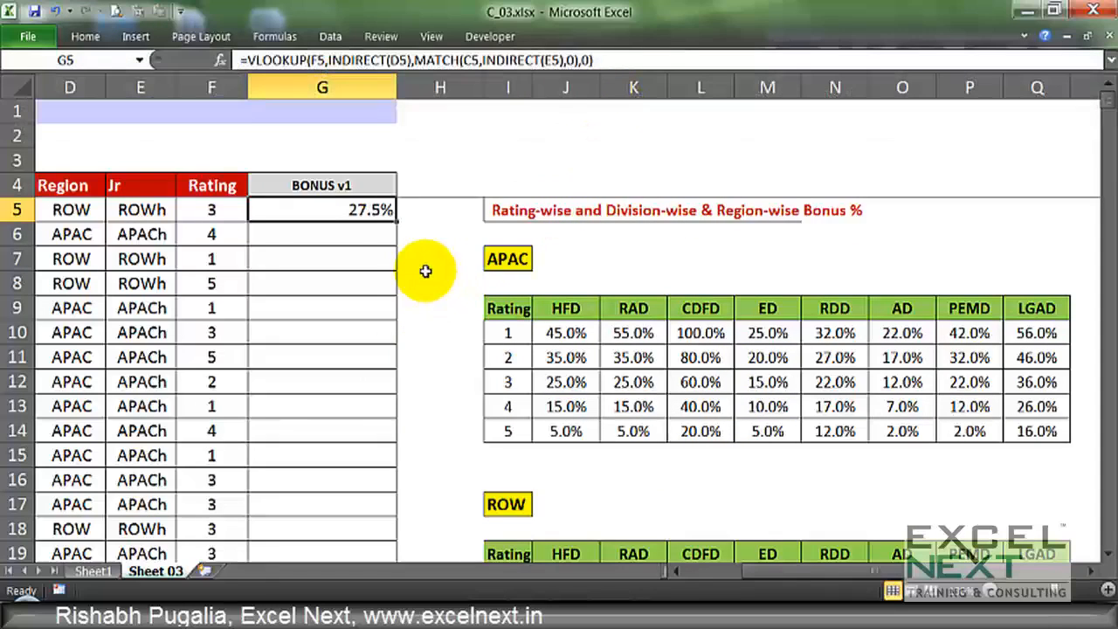
pyautogui.doubleClick(396, 224)
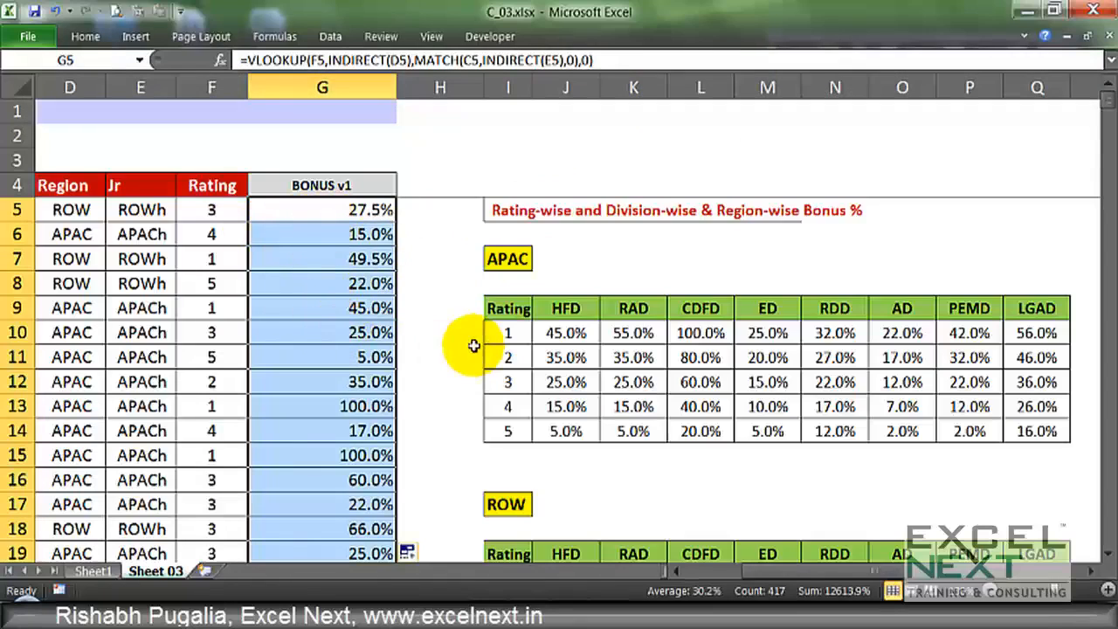
# Change the division in C5 to CDFD to test the bonus lookup across divisions
pyautogui.moveTo(499, 310); pyautogui.dragTo(508, 382)
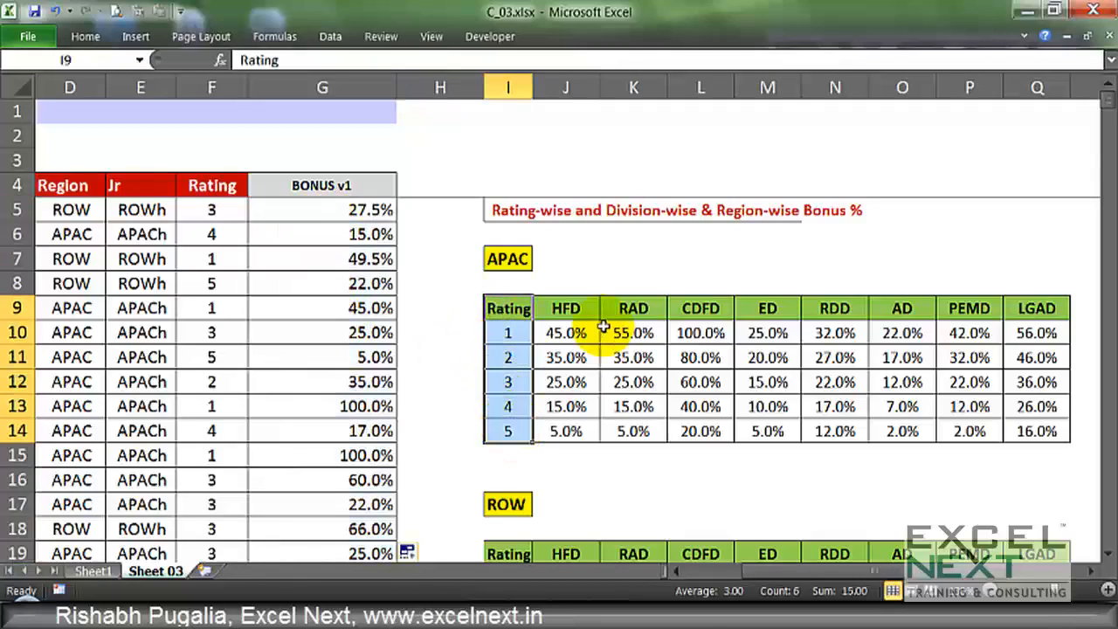
pyautogui.moveTo(566, 309); pyautogui.dragTo(768, 308)
pyautogui.scroll(-1, 751, 356)
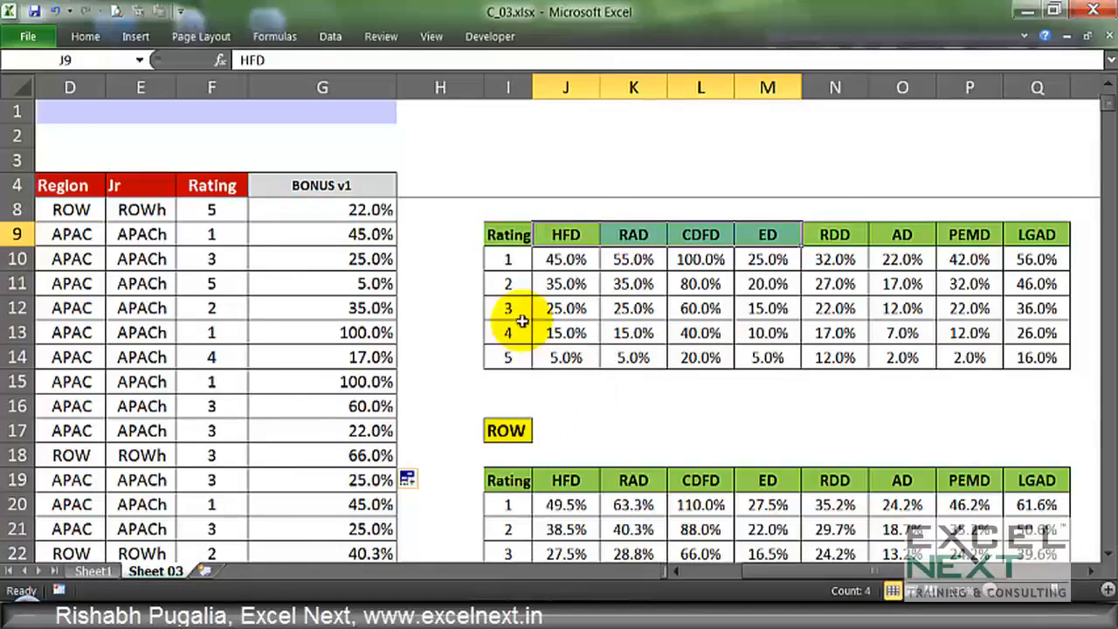
pyautogui.scroll(1, 516, 297)
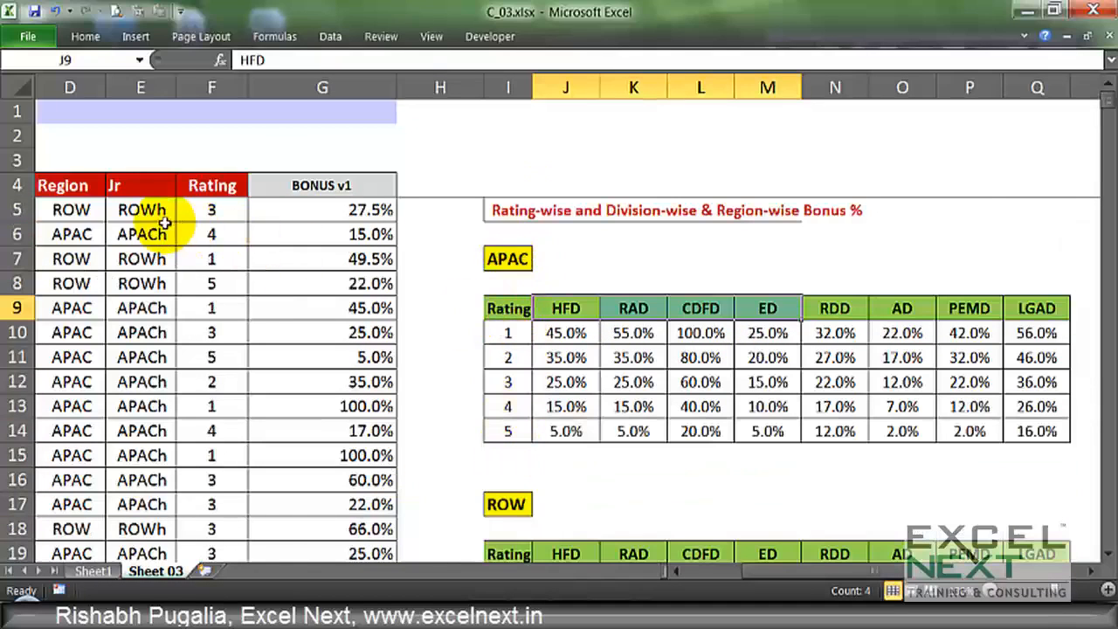
pyautogui.click(71, 208)
pyautogui.press('Left')
pyautogui.press('Left')
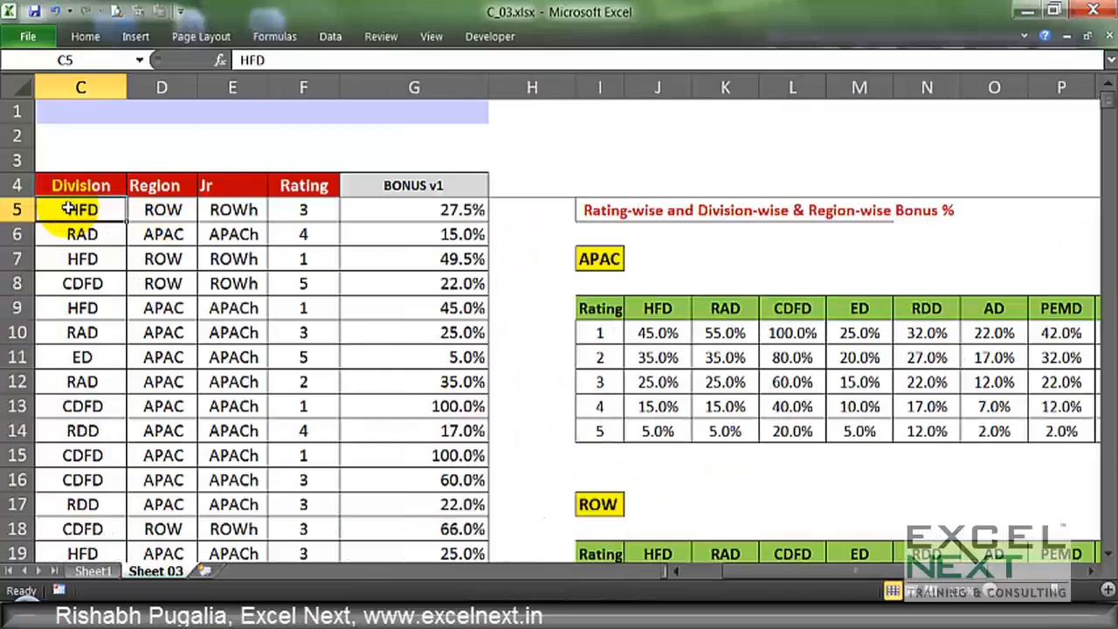
pyautogui.press('Right')
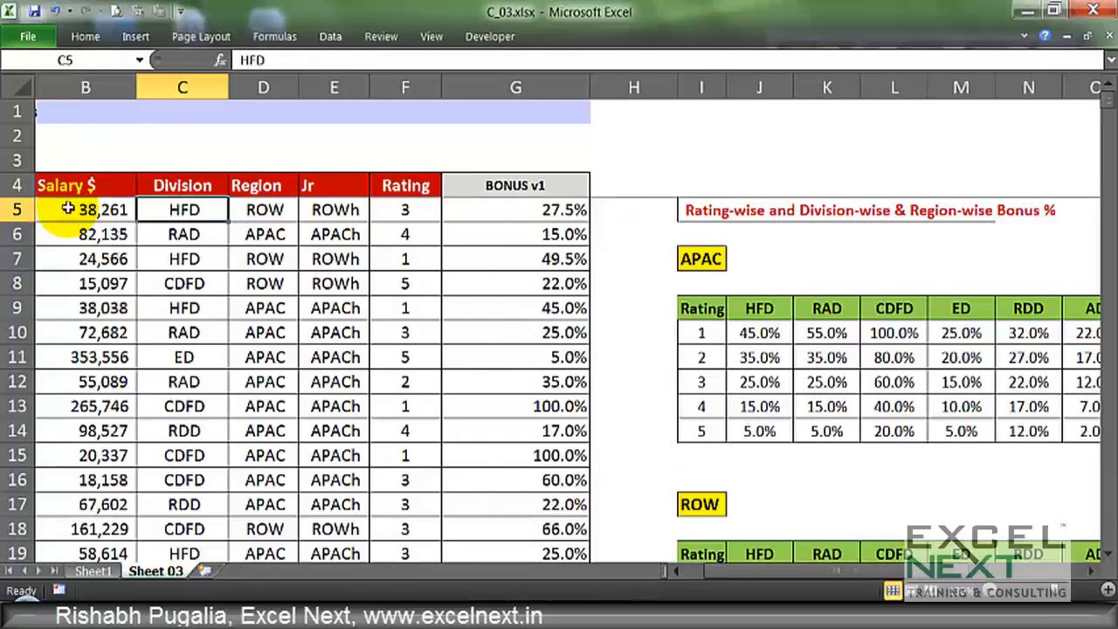
pyautogui.write('CDF')
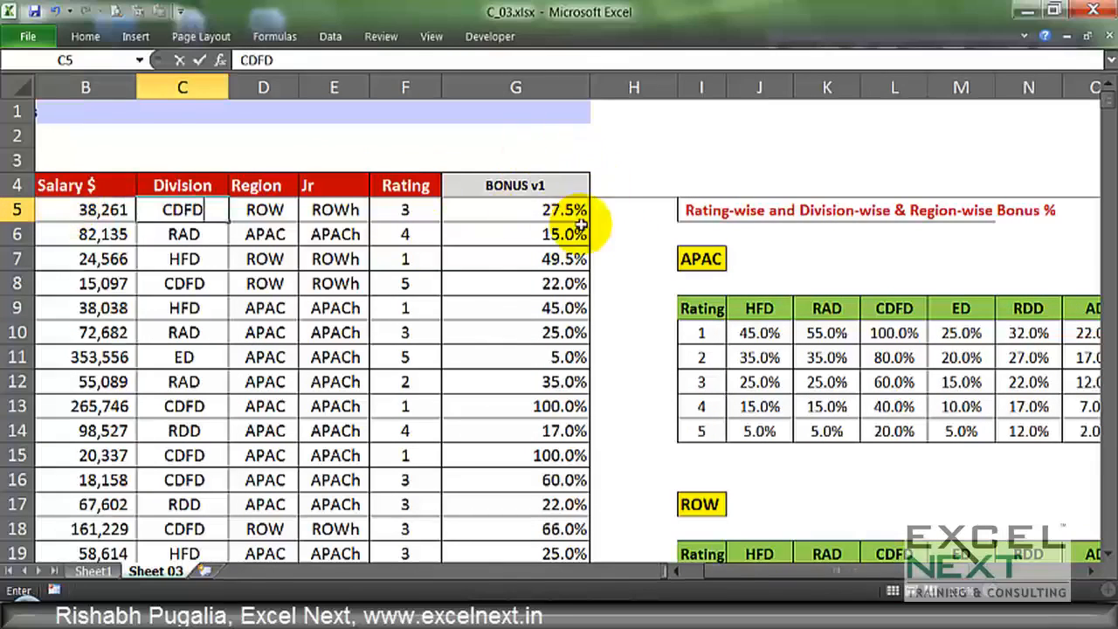
pyautogui.click(535, 283)
# Set the rating in F5 to 1 and the region in D5 to APAC to test the row 5 bonus
pyautogui.click(428, 212)
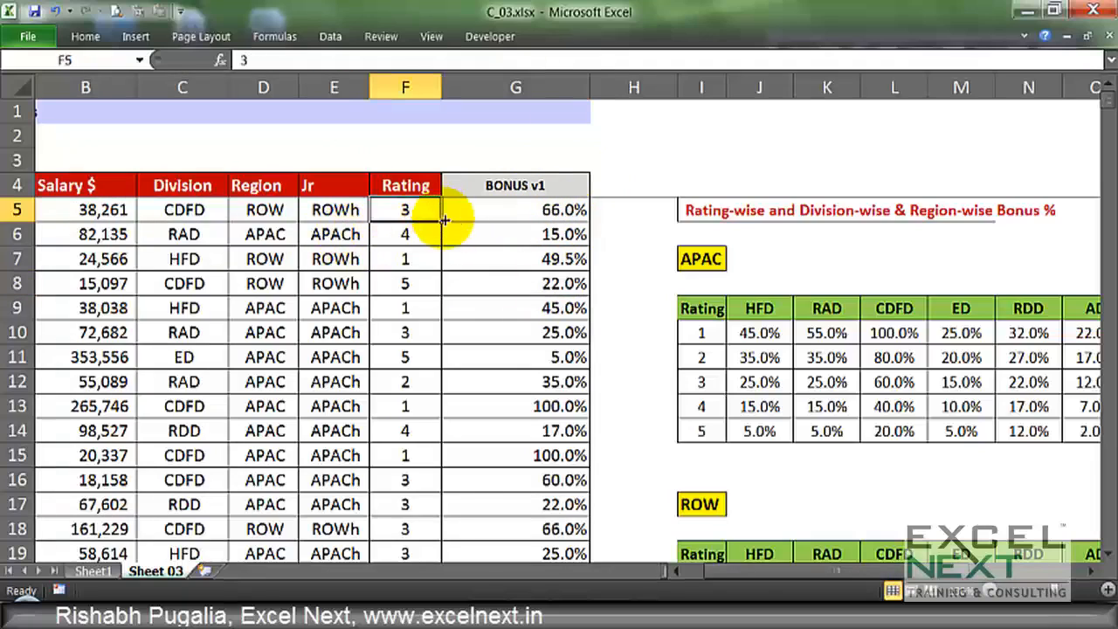
pyautogui.write('1')
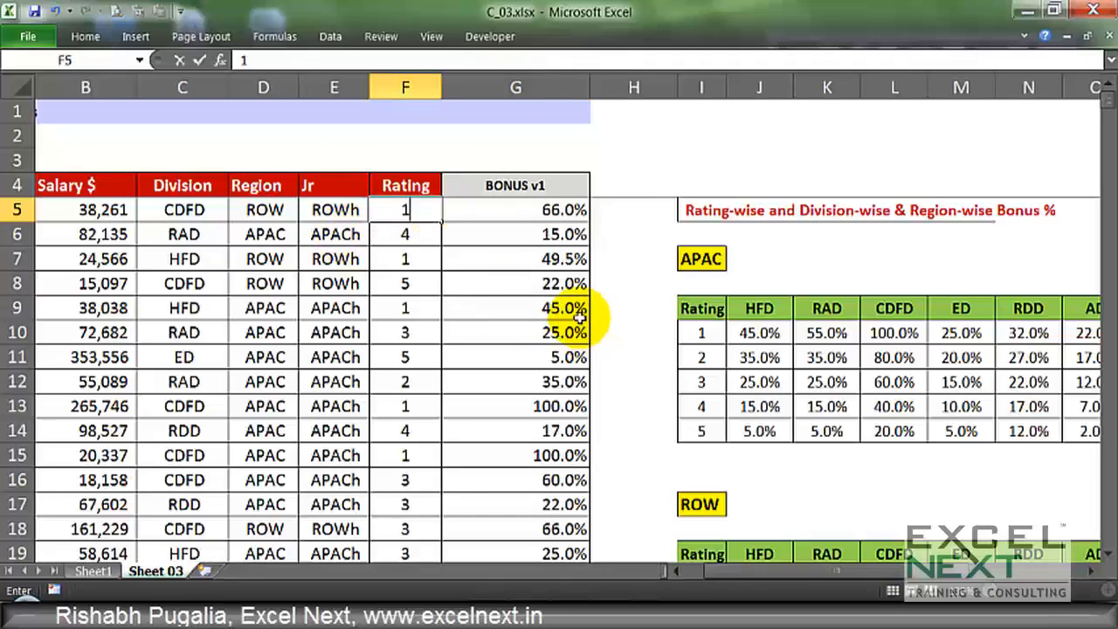
pyautogui.click(535, 255)
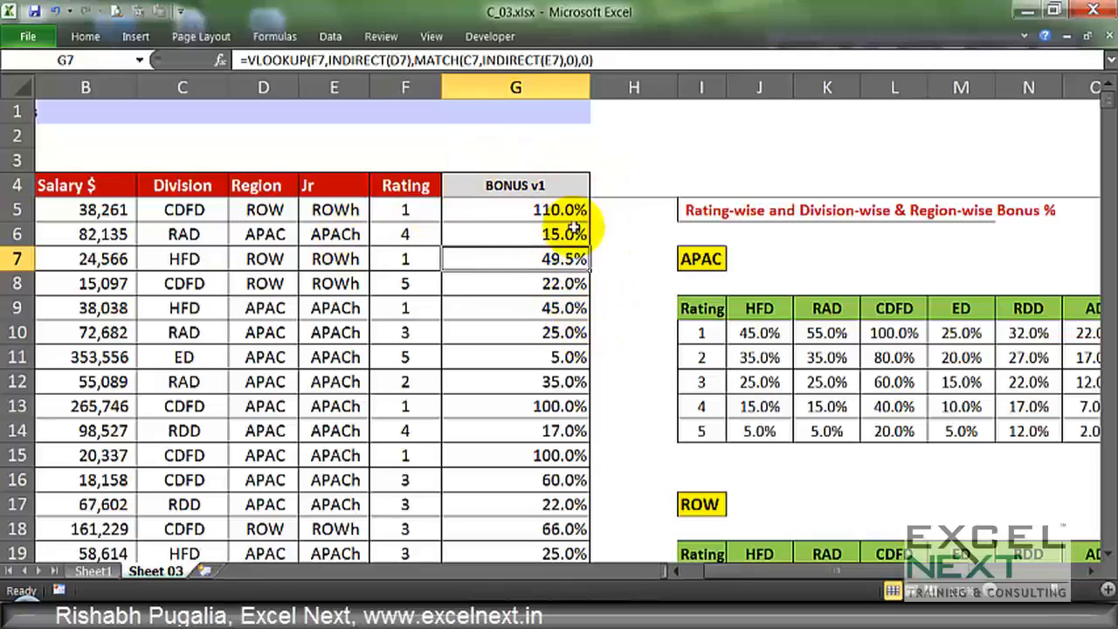
pyautogui.click(266, 210)
pyautogui.write('APAC')
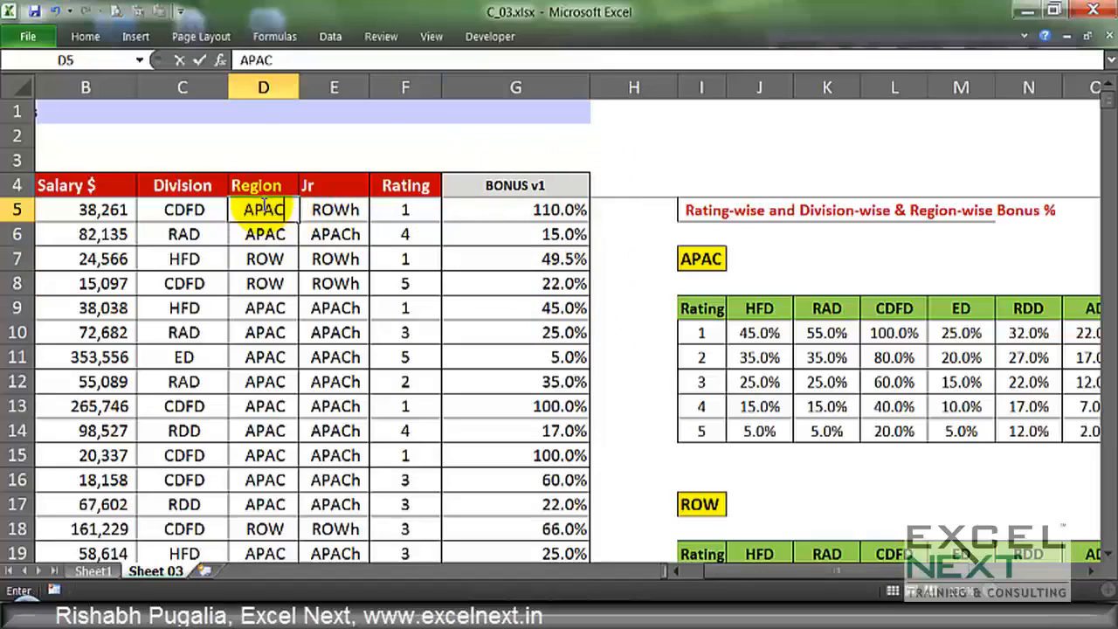
pyautogui.press('Return')
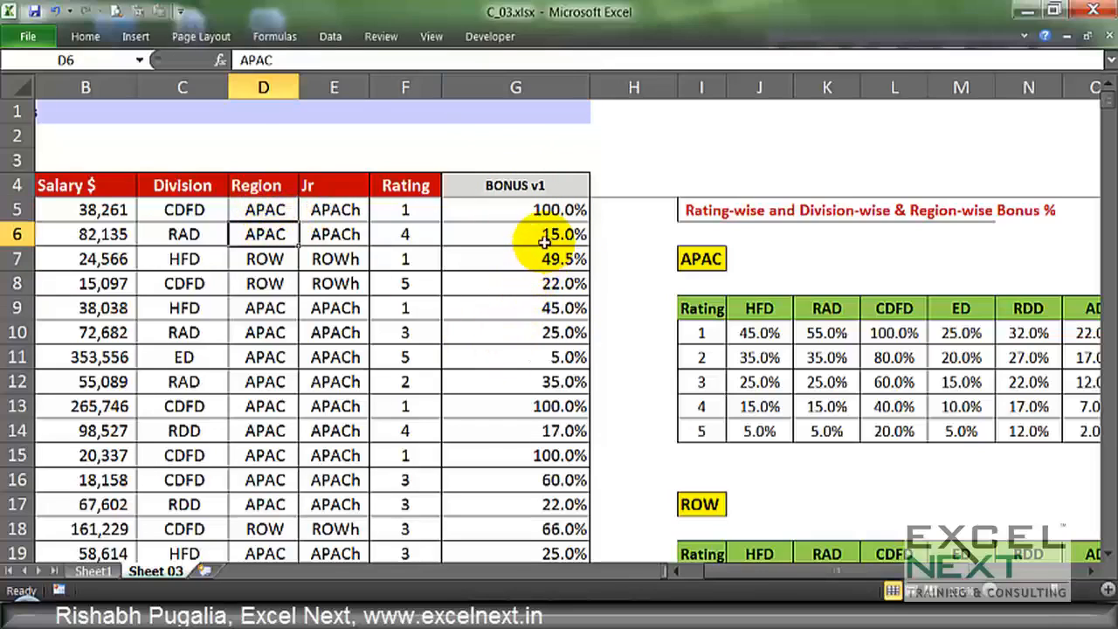
# Review the lookup function notes on Sheet1 and the APAC bonus table on Sheet 03
pyautogui.scroll(-1, 572, 271)
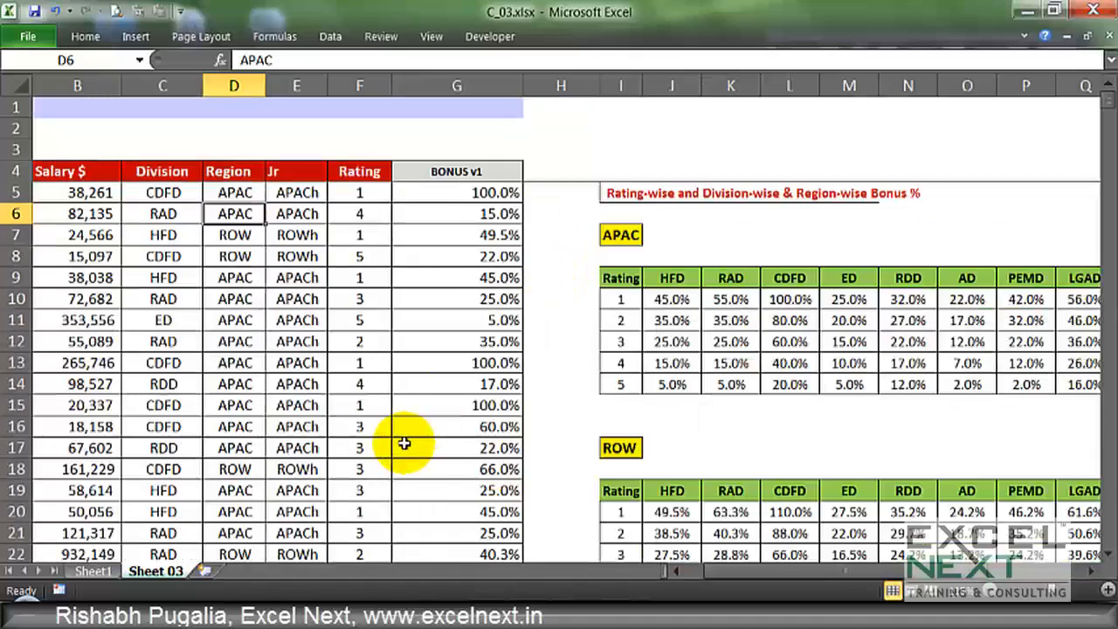
pyautogui.click(93, 571)
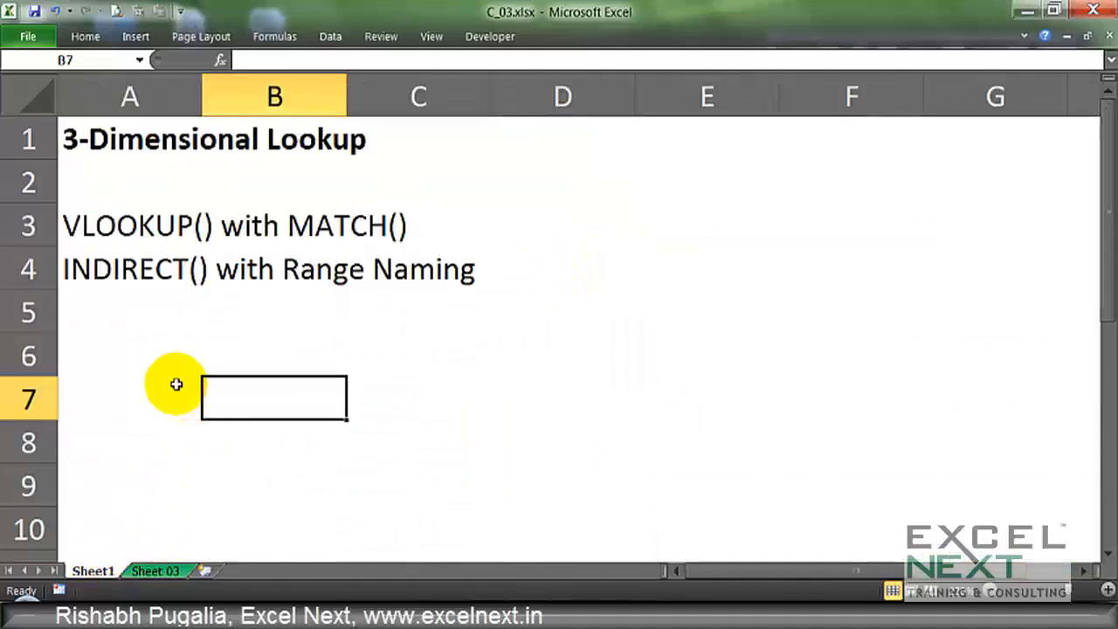
pyautogui.moveTo(82, 192); pyautogui.dragTo(465, 295)
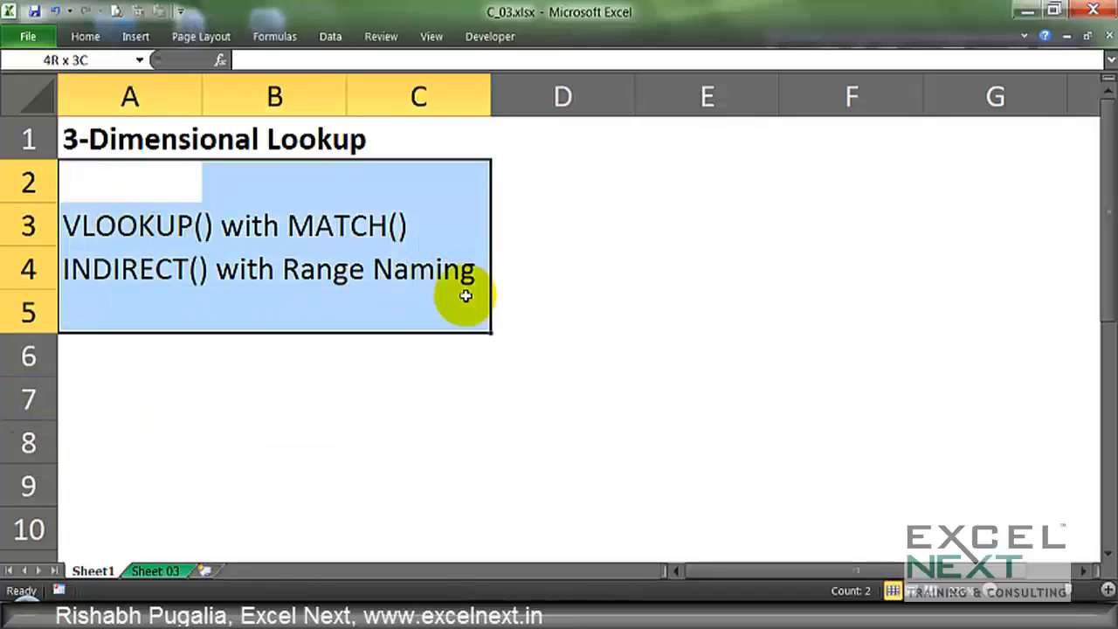
pyautogui.click(144, 570)
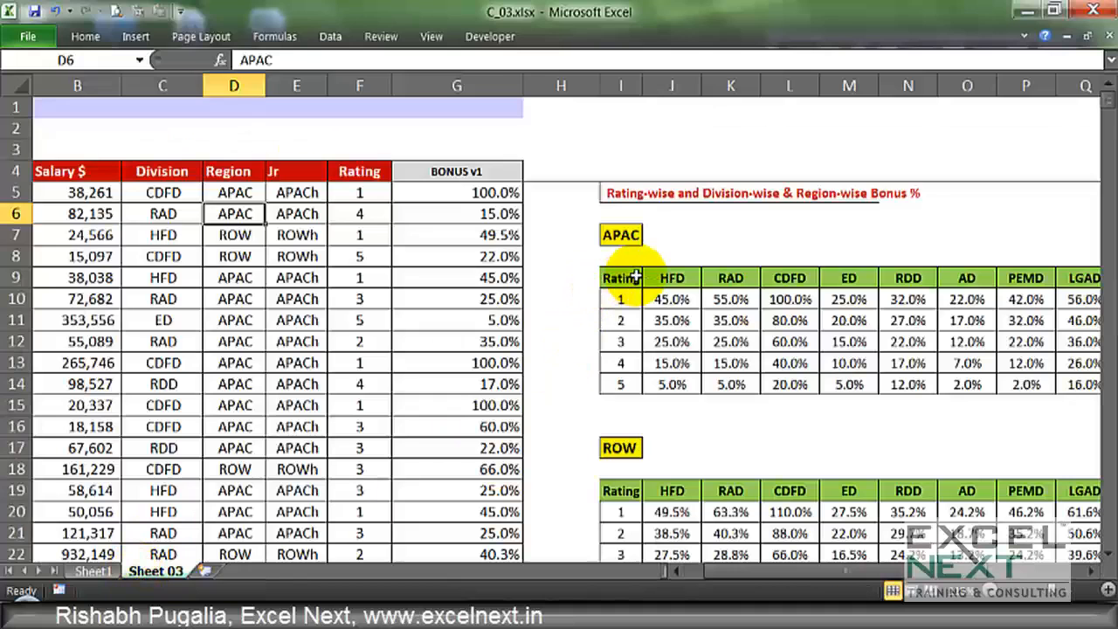
pyautogui.moveTo(630, 263); pyautogui.dragTo(1071, 409)
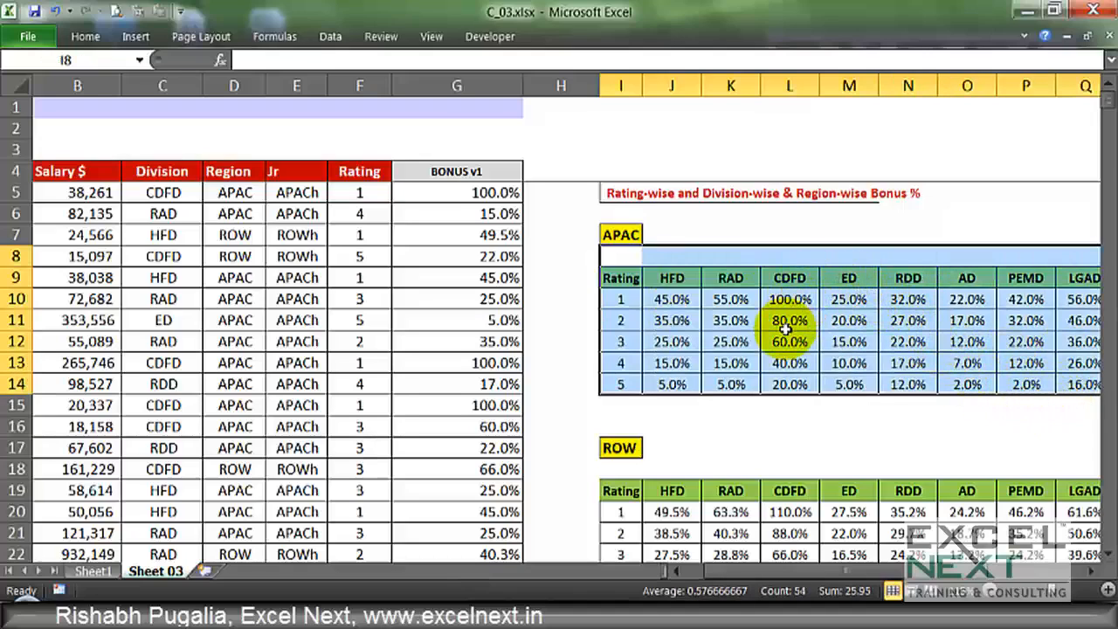
pyautogui.click(632, 264)
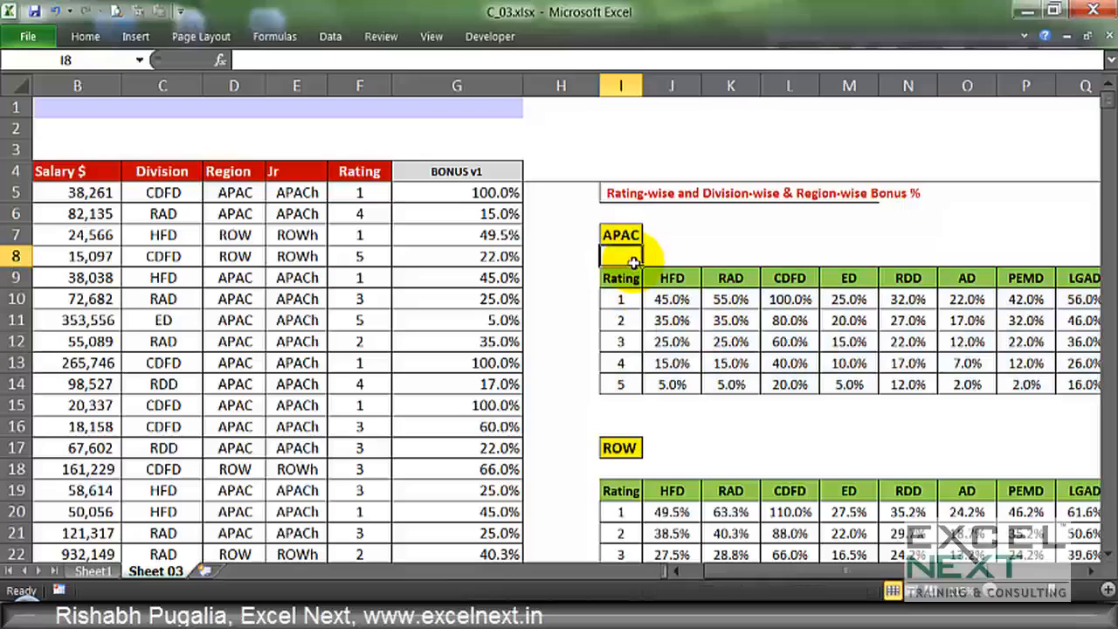
# Evaluate the INDIRECT(D5) part of the G5 bonus formula in place and leave the cell without saving the edit
pyautogui.click(499, 193)
pyautogui.doubleClick(523, 192)
pyautogui.moveTo(490, 192); pyautogui.dragTo(577, 194)
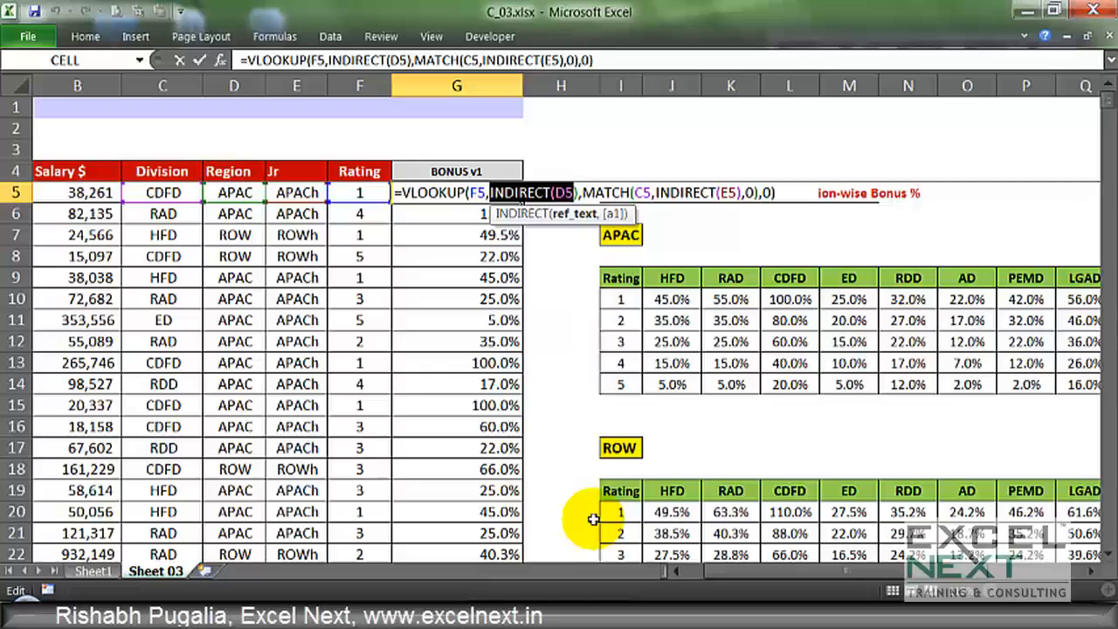
pyautogui.press('F9')
pyautogui.press('Escape')
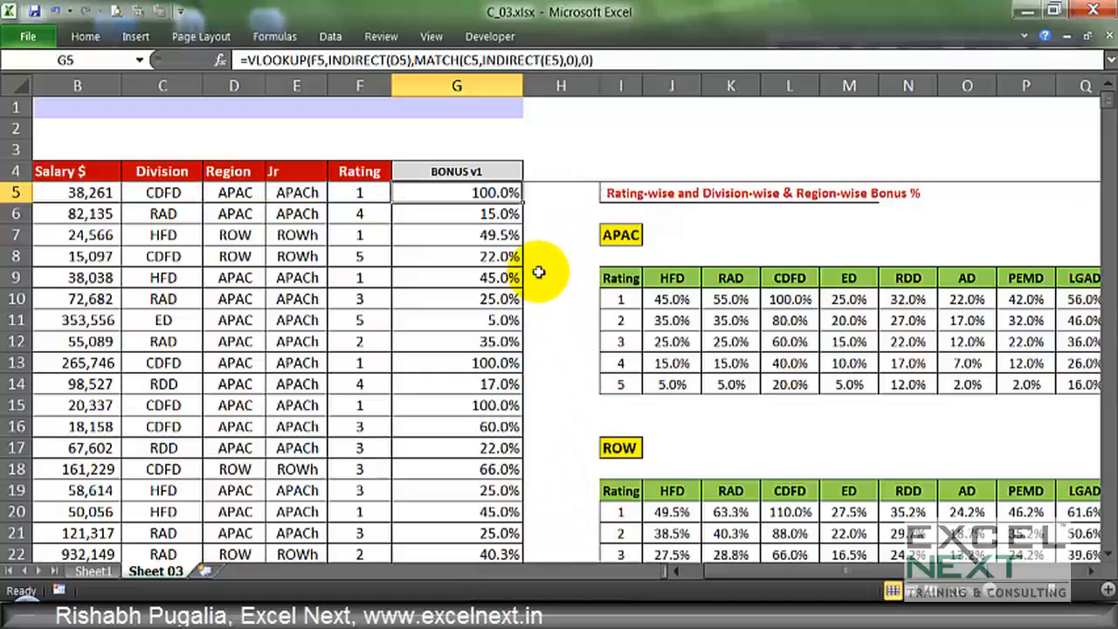
pyautogui.press('F2')
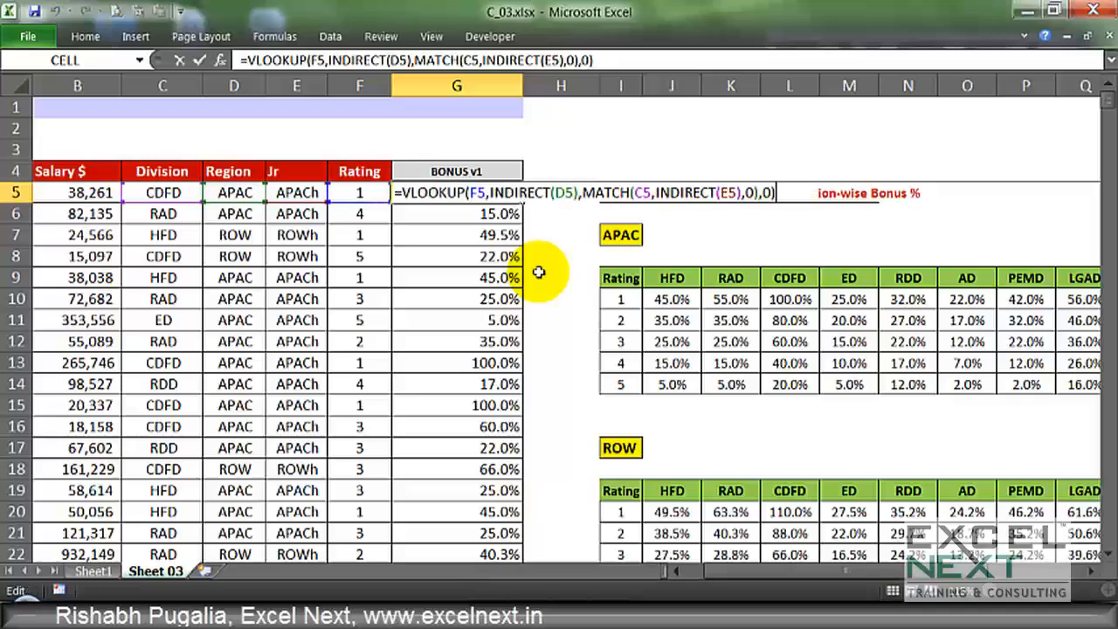
pyautogui.press('Escape')
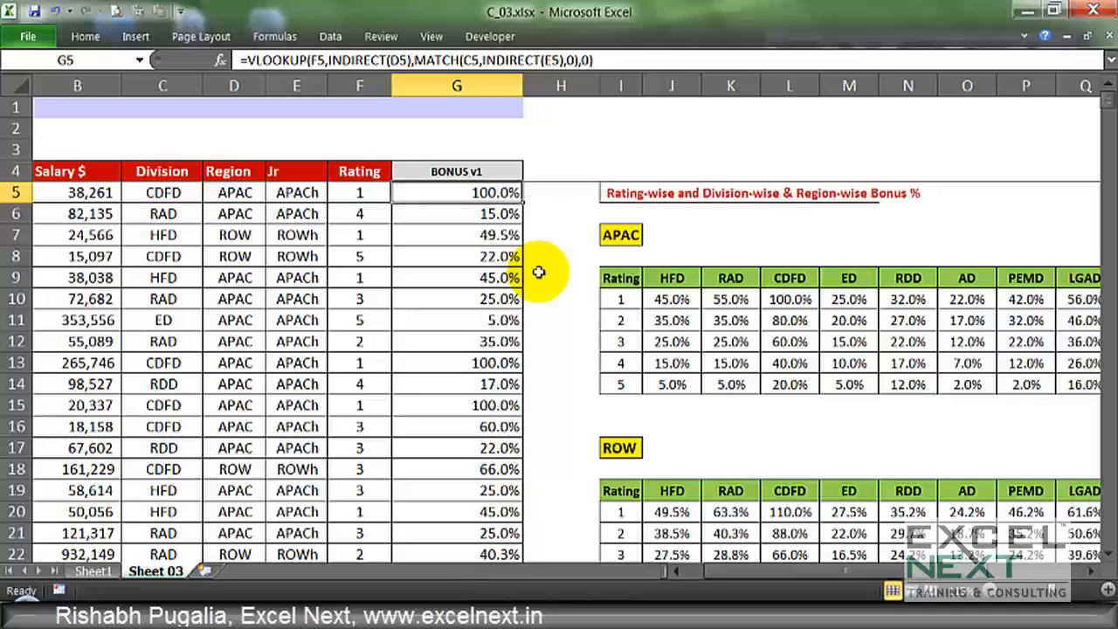